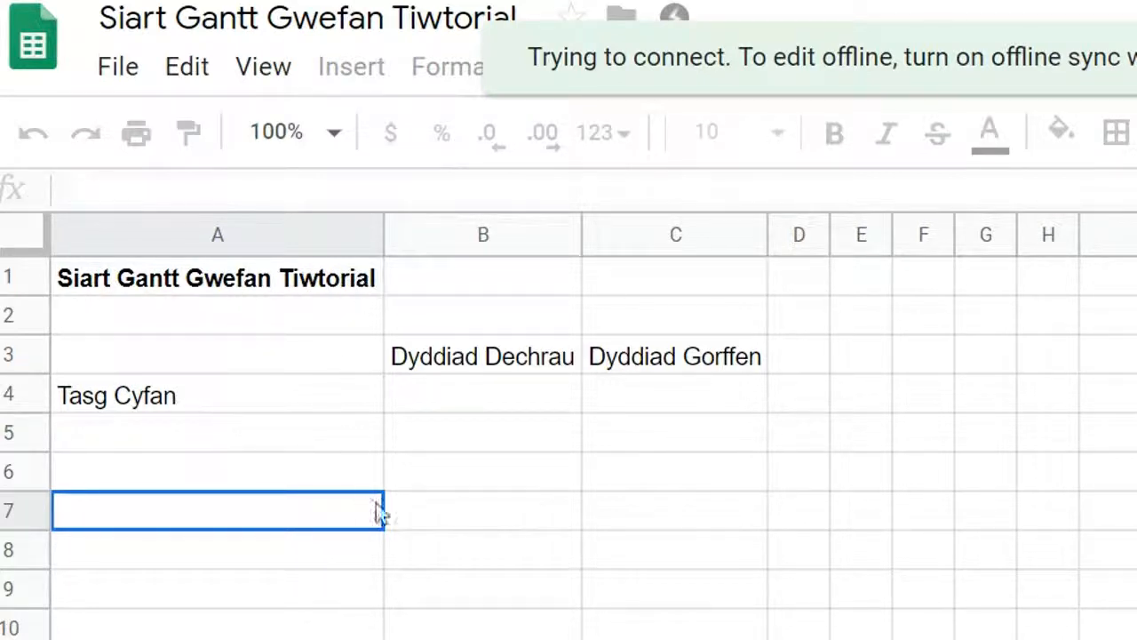
left_click(253, 396)
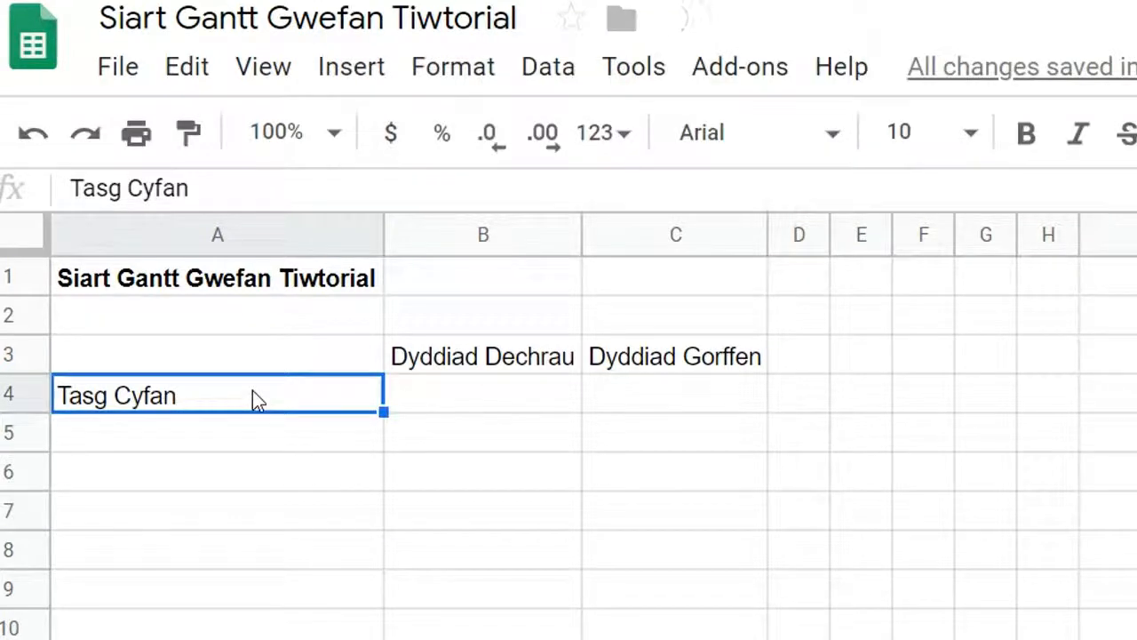
left_click(485, 367)
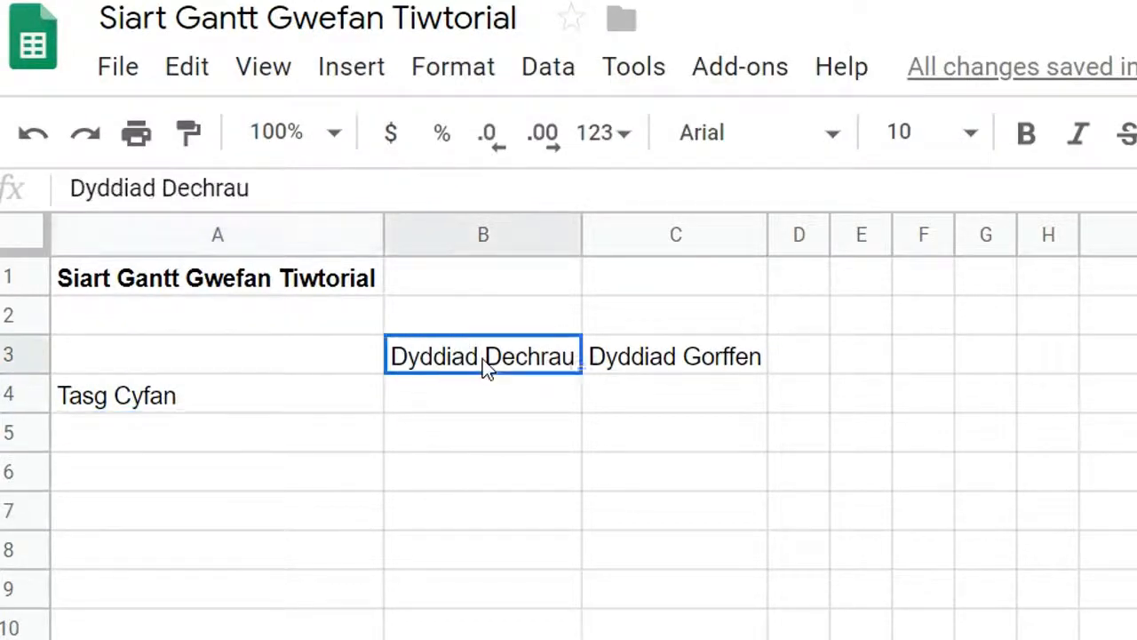
left_click(692, 365)
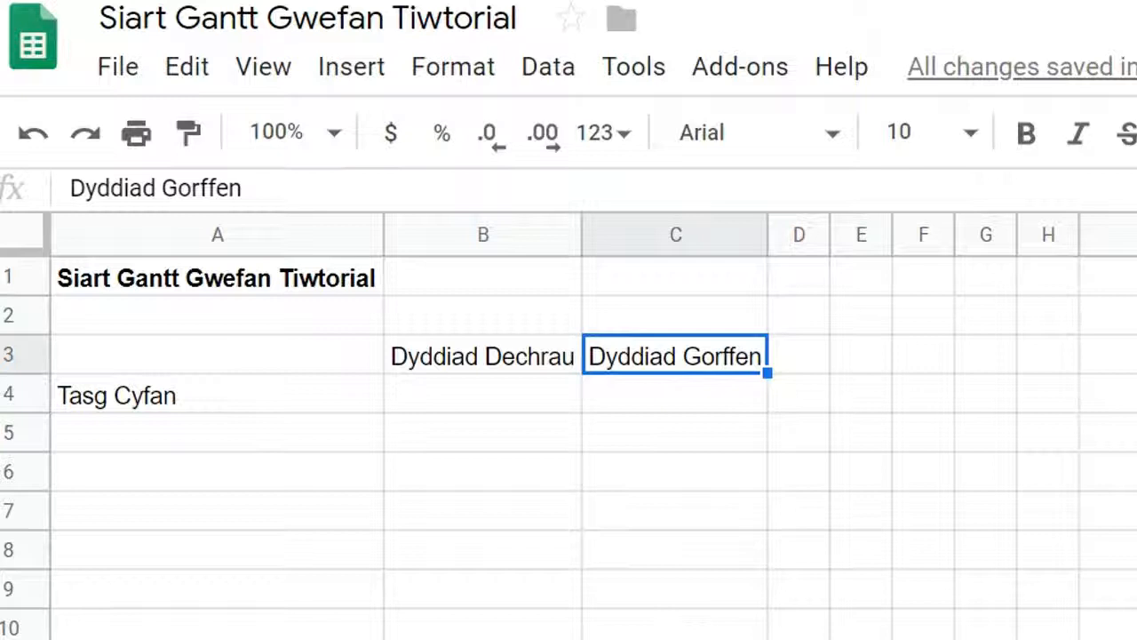
left_click(250, 407)
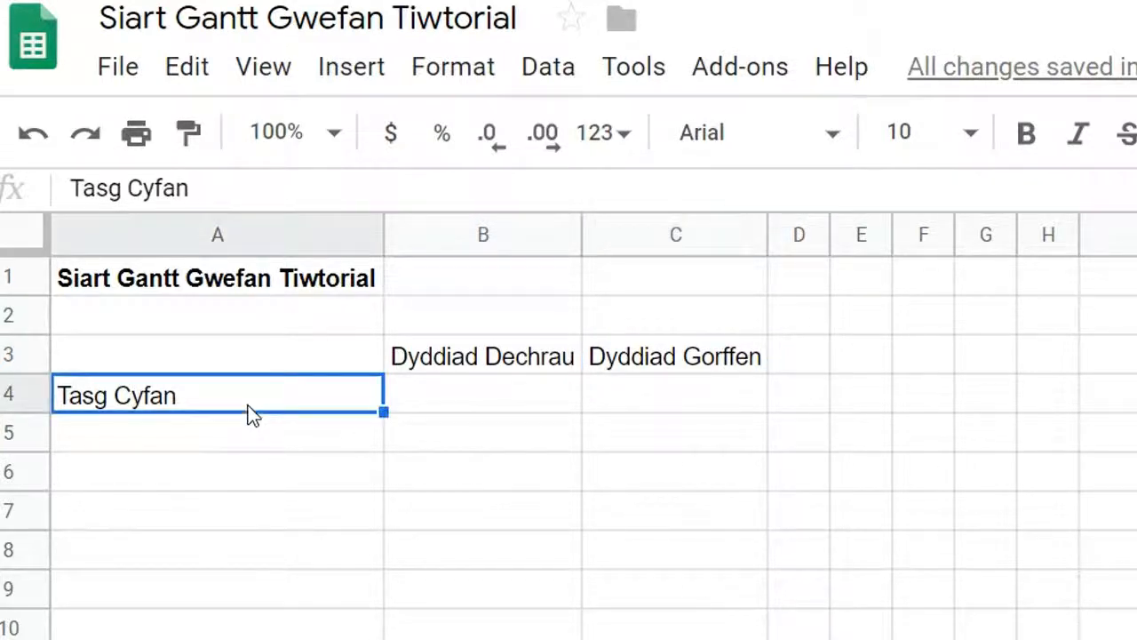
Enter 13/03/2019 as the start date and 9/4/2019 as the end date for Tasg Cyfan
left_click(503, 410)
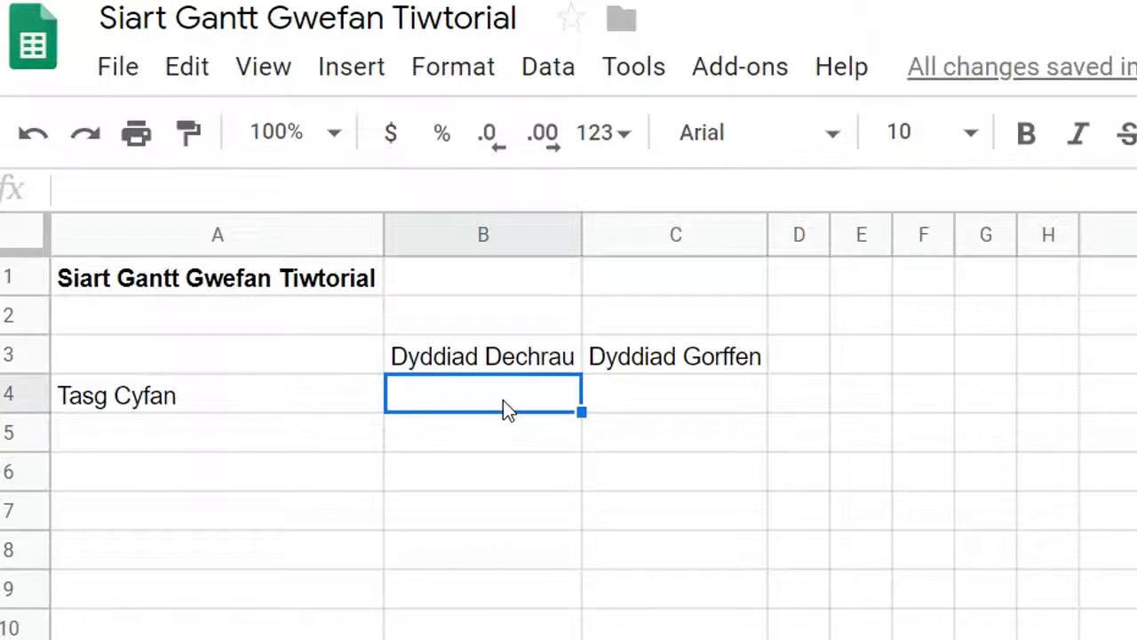
type("11")
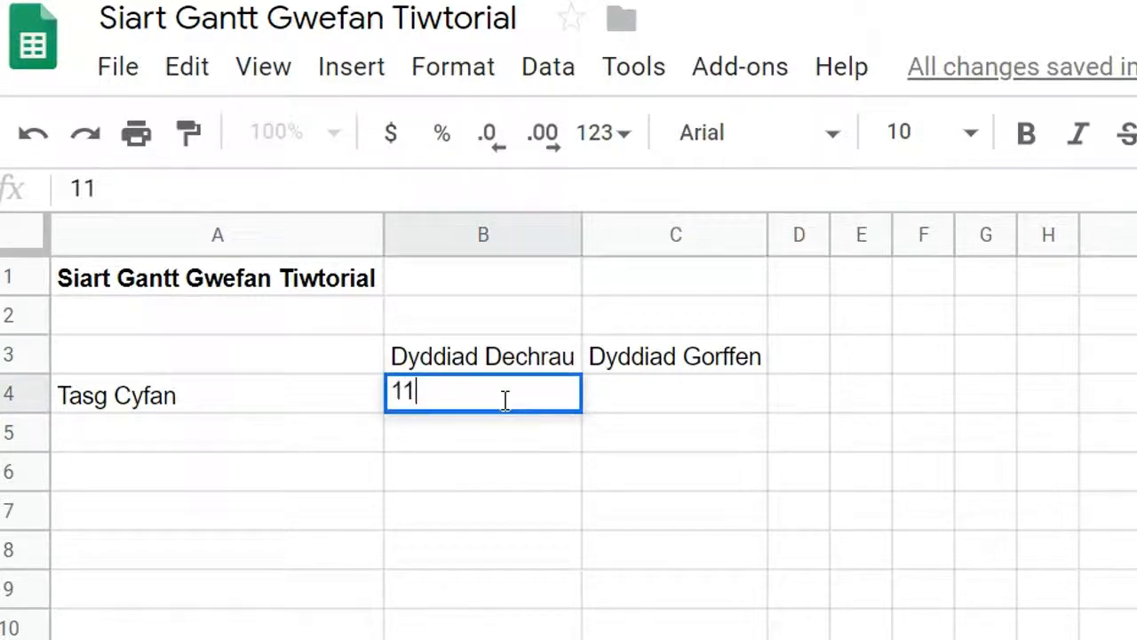
type("3/03/")
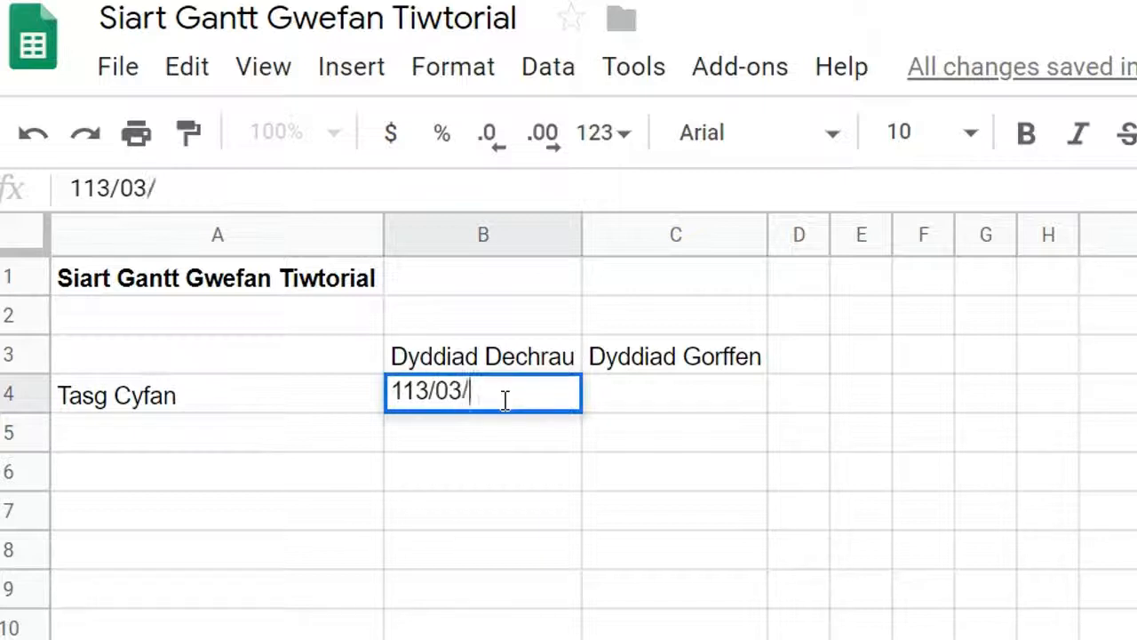
type("2019")
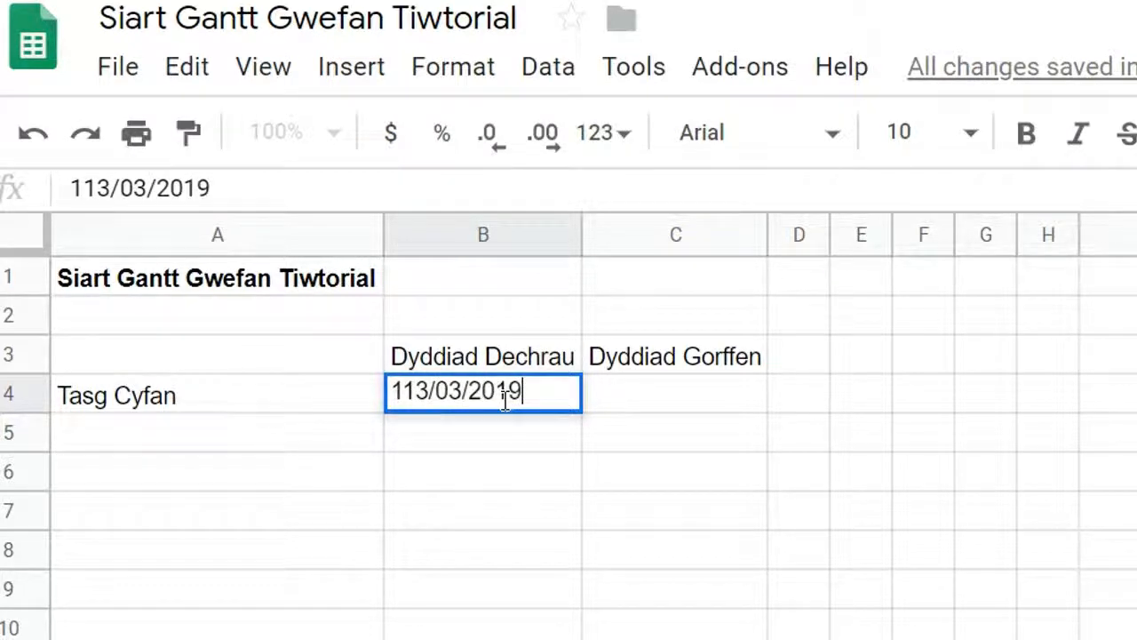
left_click(689, 413)
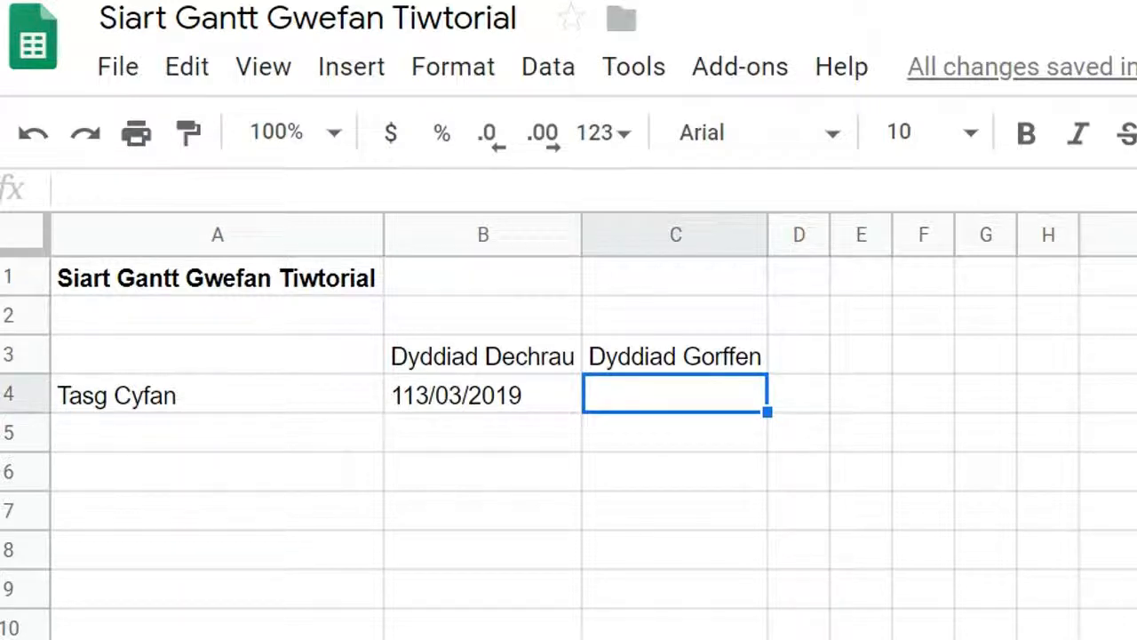
double_click(655, 405)
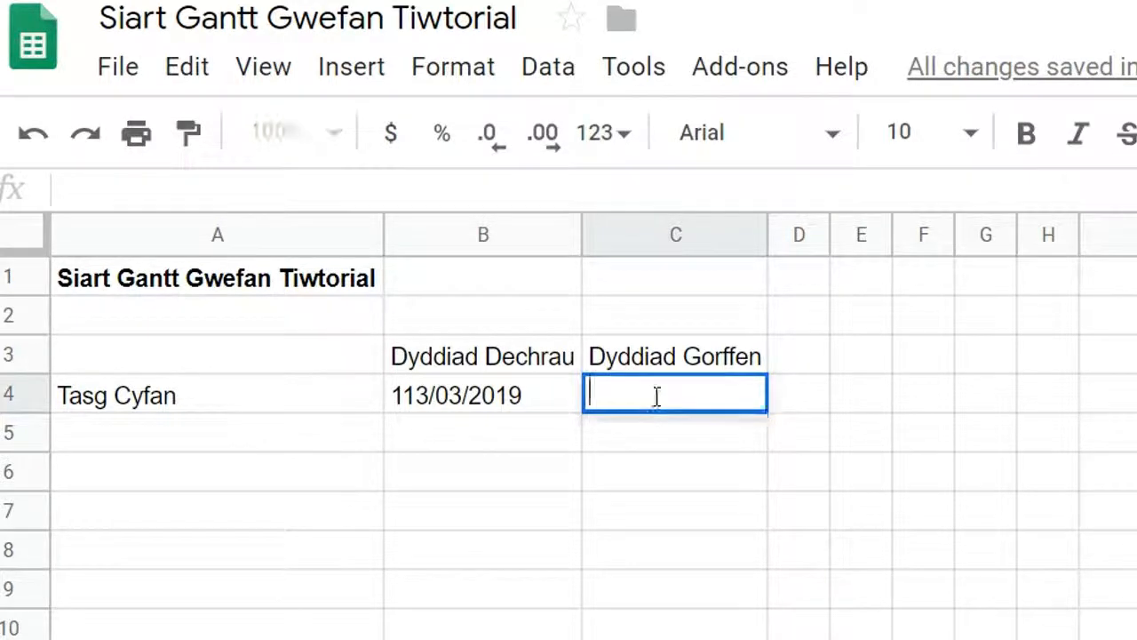
type("9/4")
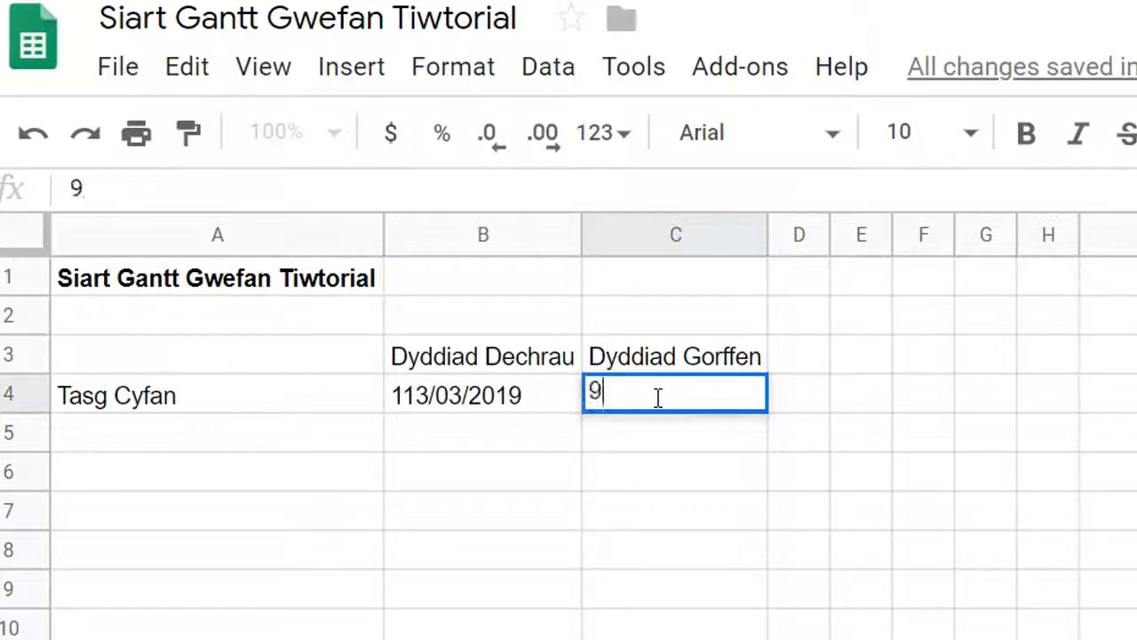
type("/2019")
List the numbered tasks under Tasg Cyfan, starting with "1. Ymchwil" and pasting the rest, and fit column A's width to its contents
left_click(218, 432)
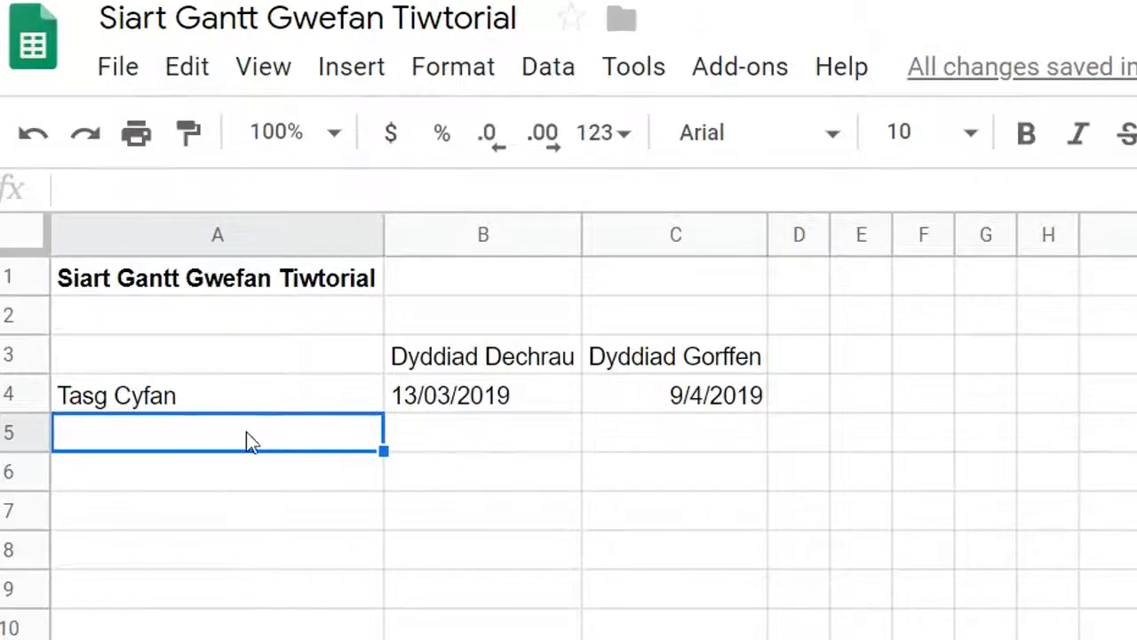
type("1. Ymchwil")
key("Return")
key("ctrl+v")
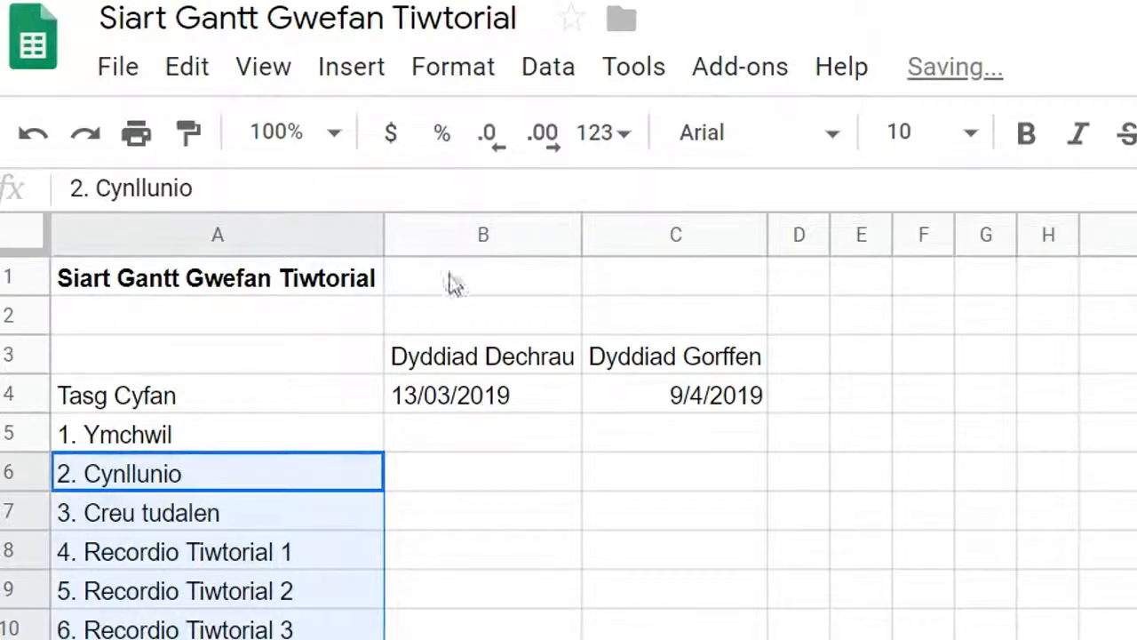
left_click(487, 558)
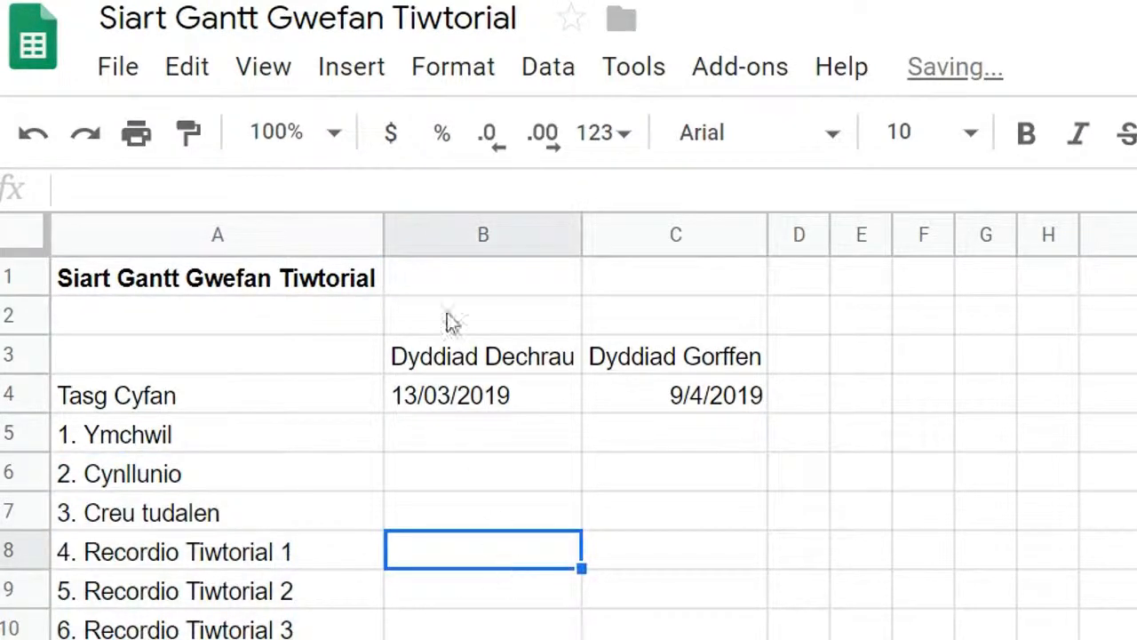
double_click(383, 220)
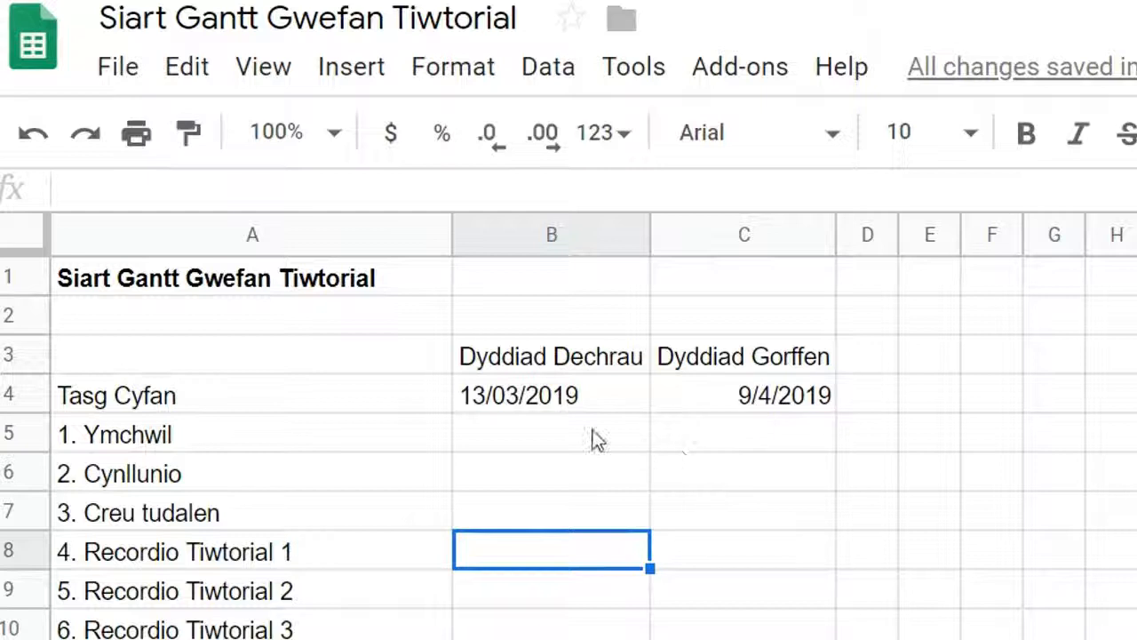
Enter 13/03/2019 as the start date for the task 1. Ymchwil
left_click(557, 440)
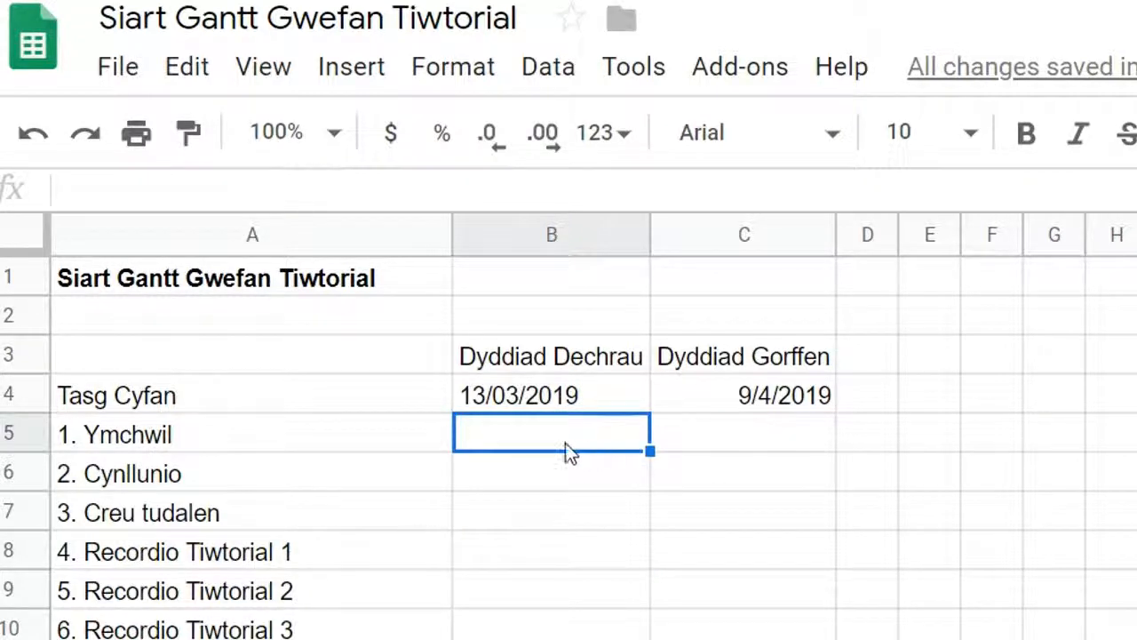
left_click(813, 441)
left_click(626, 440)
type("13")
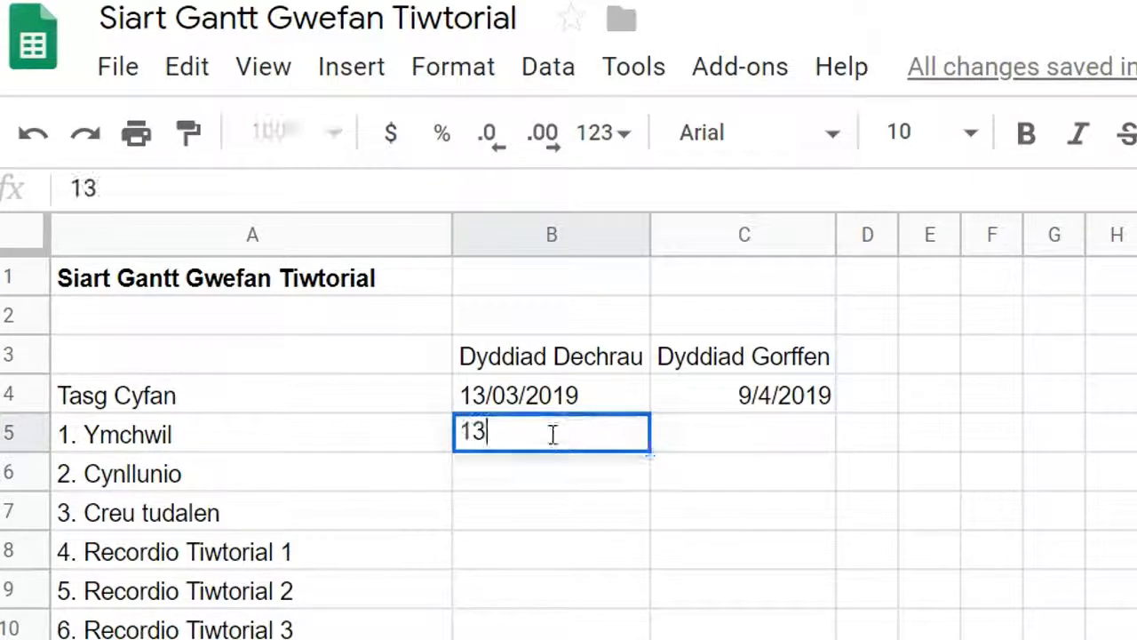
type("/03/2019")
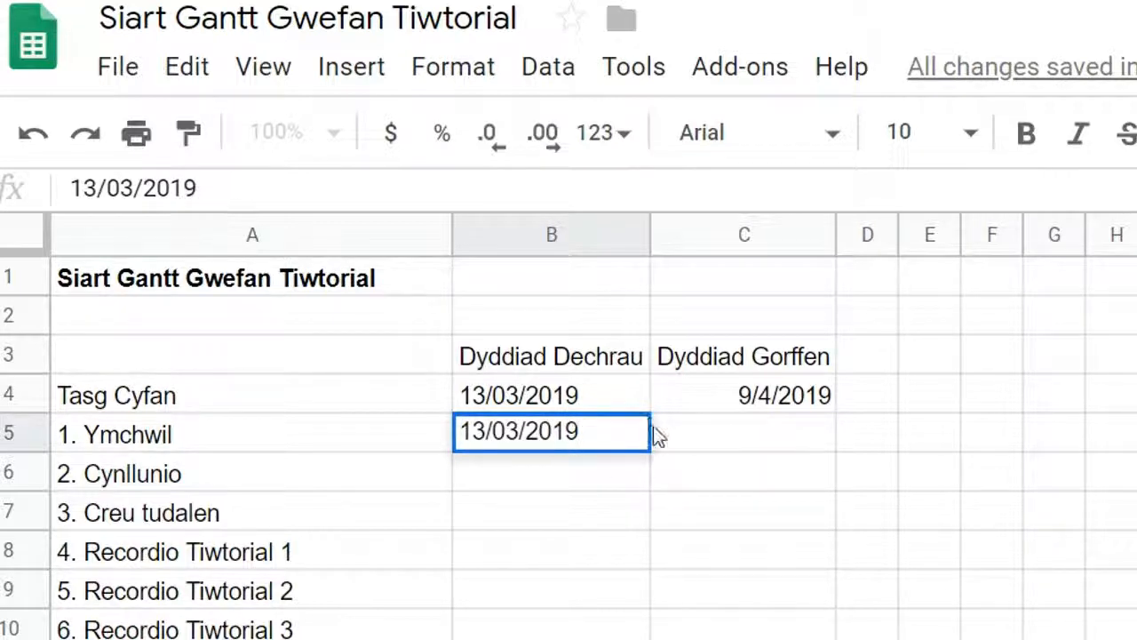
Copy the start date of 1. Ymchwil into its end date cell C5
left_click(615, 465)
left_click(613, 440)
key("ctrl+c")
left_click(737, 440)
key("ctrl+v")
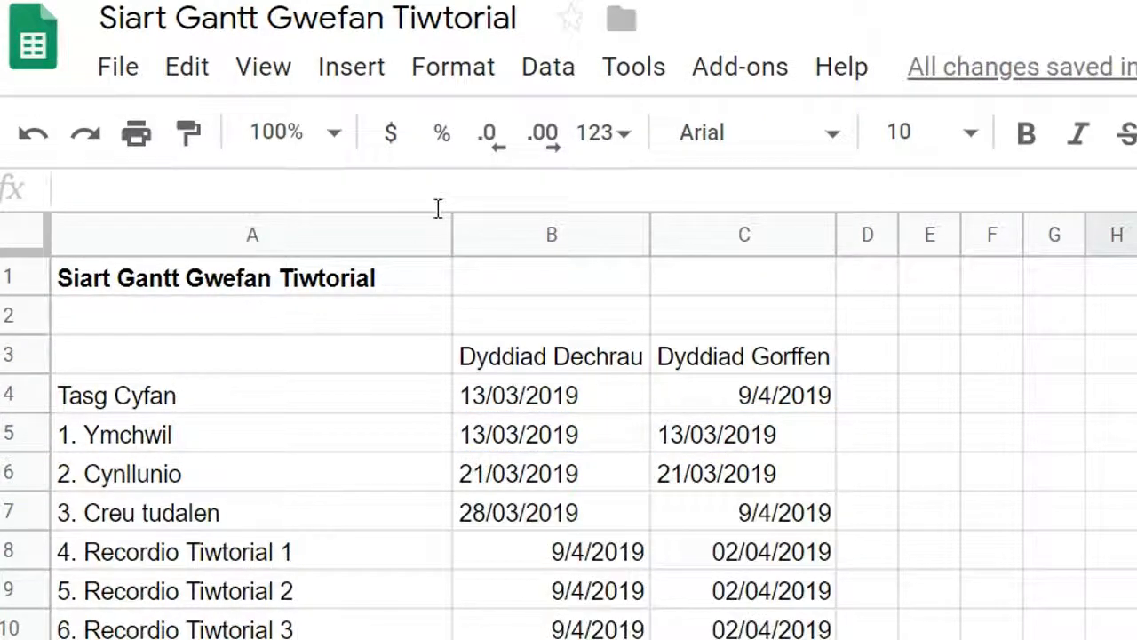
Right-align all start and end dates in B4:C13
left_click_drag(591, 395, 800, 636)
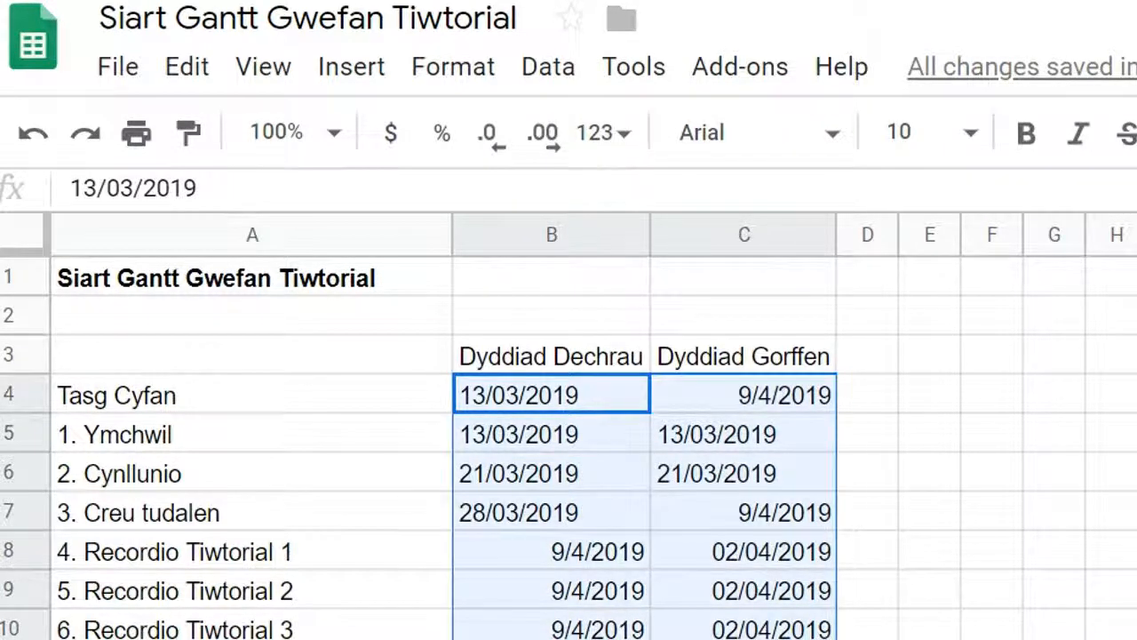
scroll(995, 542, "down", 2)
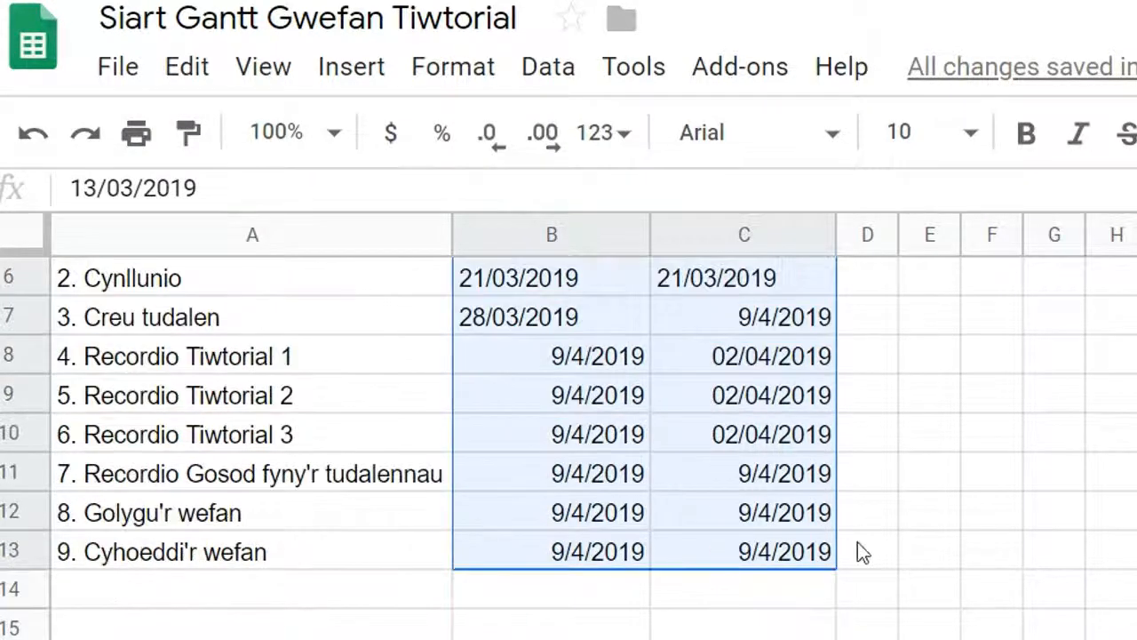
left_click(488, 67)
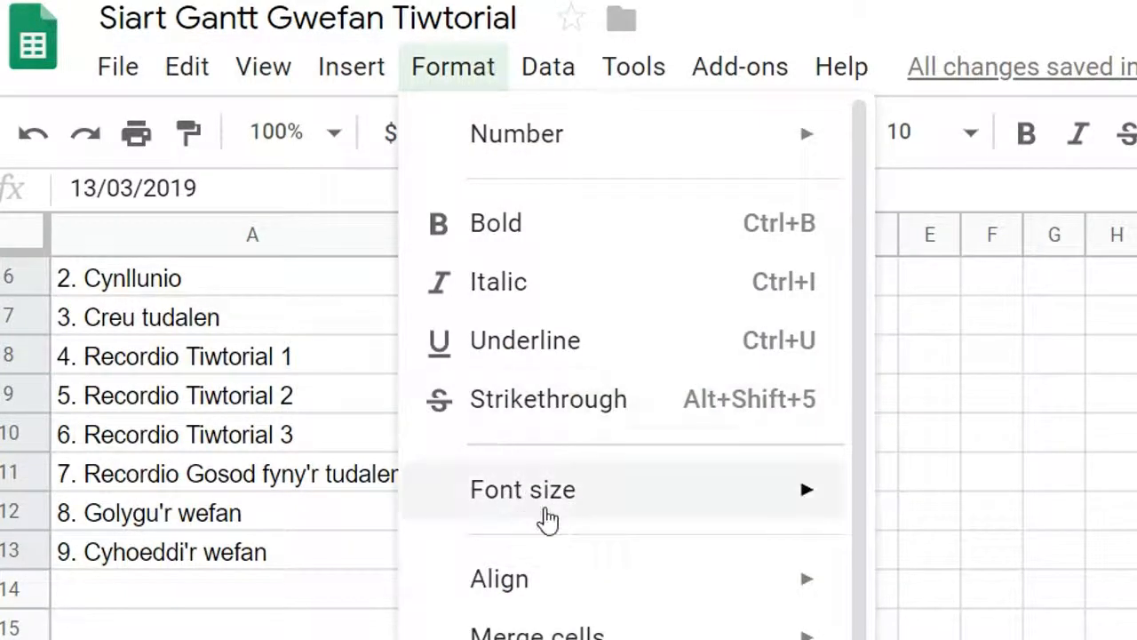
mouse_move(546, 518)
scroll(604, 563, "down", 2)
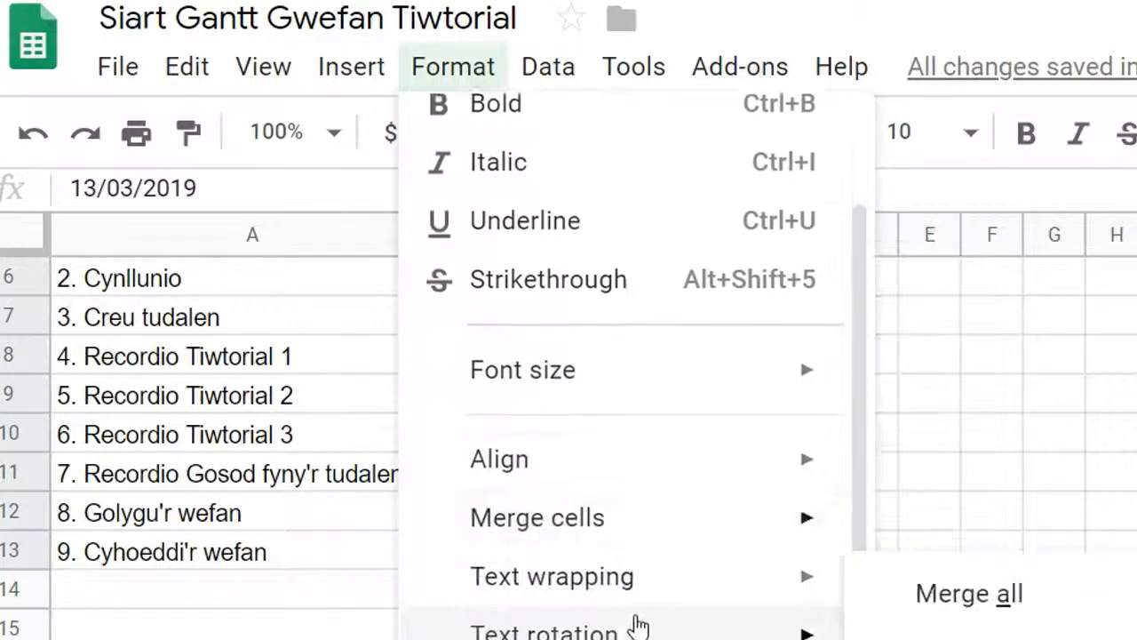
left_click(725, 513)
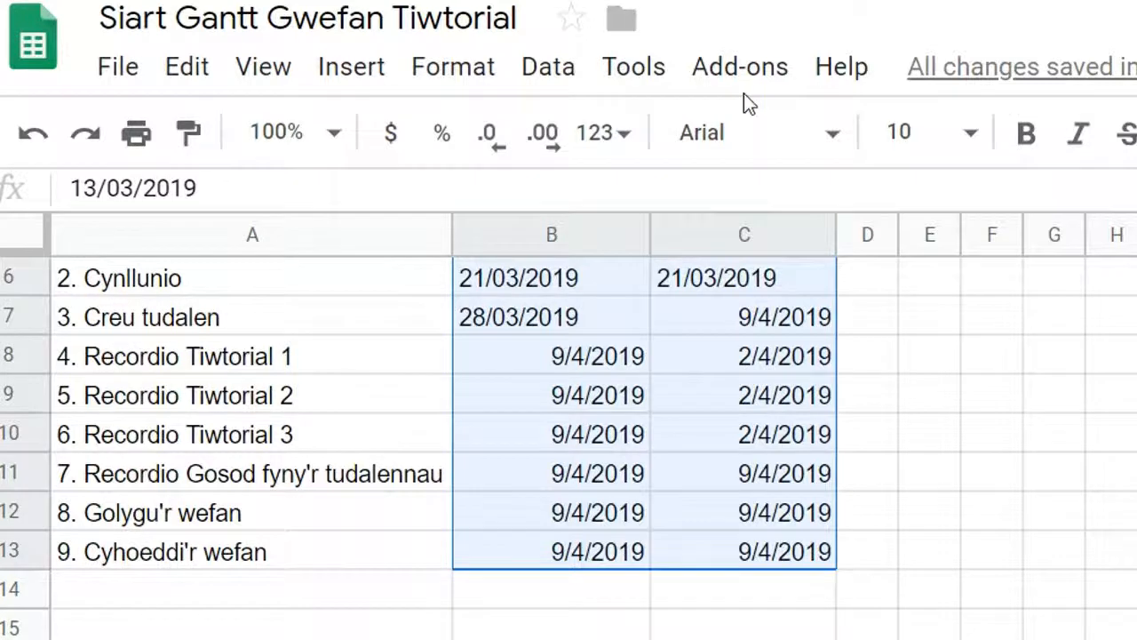
left_click(448, 78)
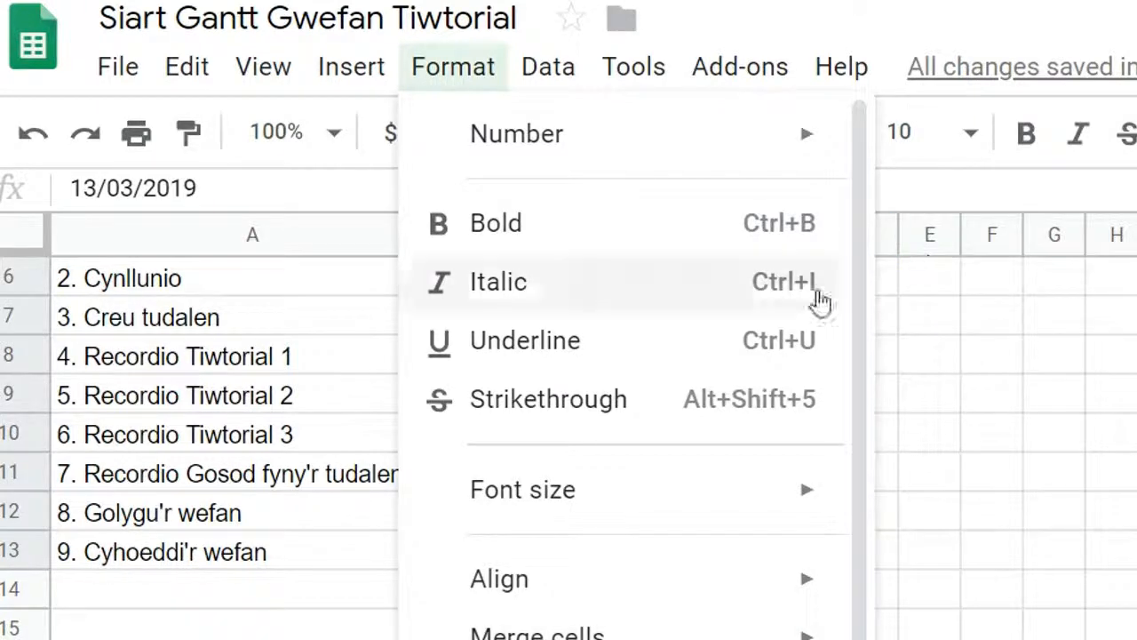
mouse_move(858, 604)
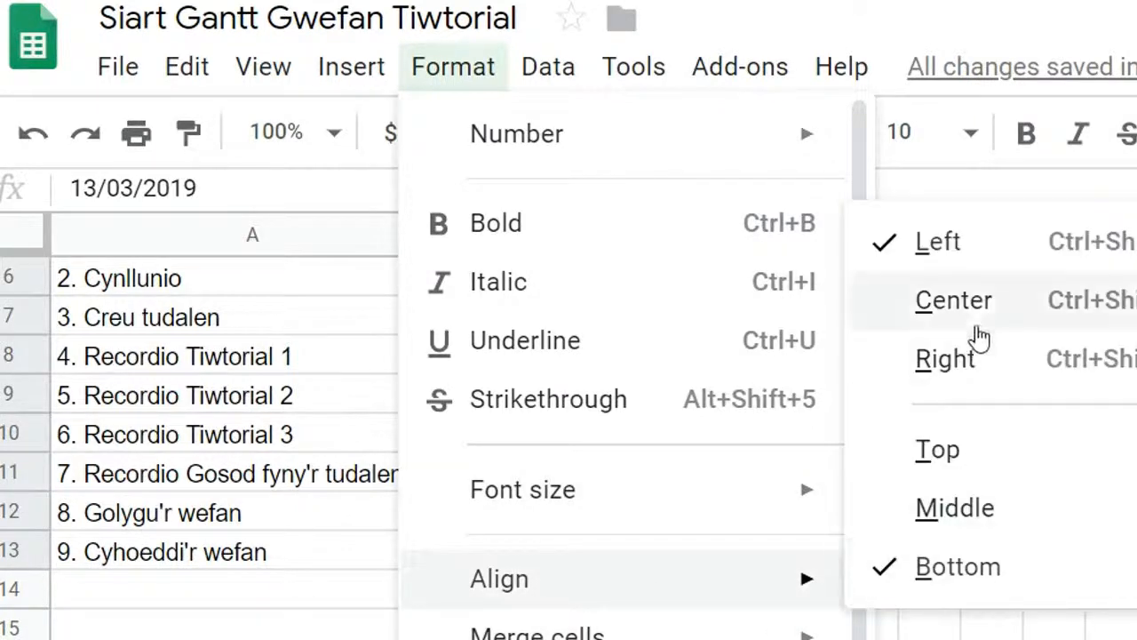
left_click(952, 365)
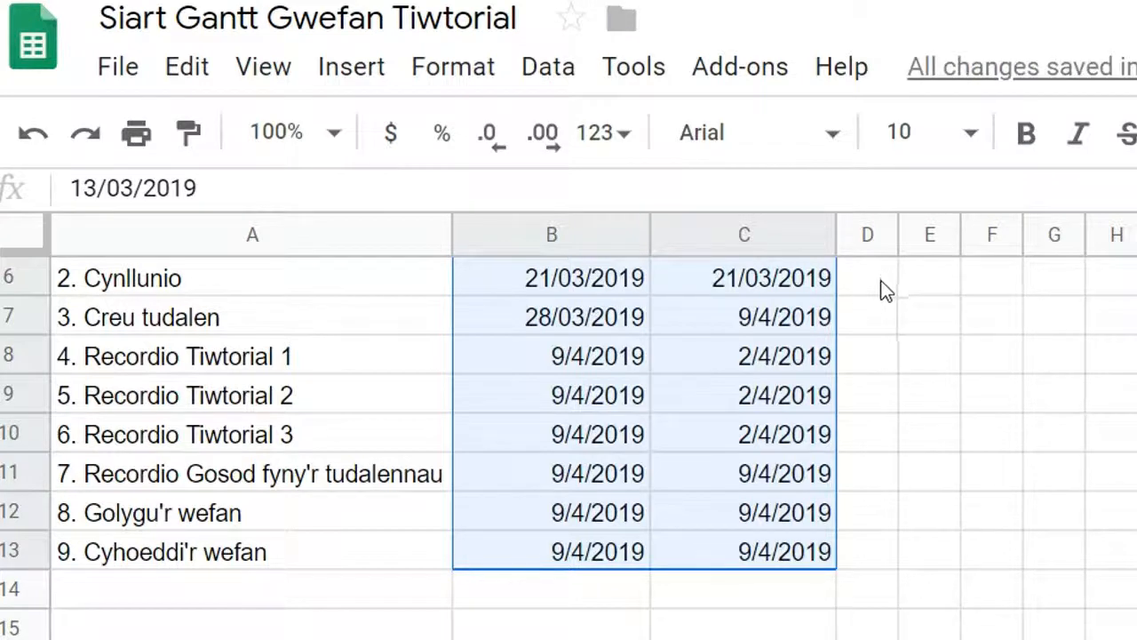
scroll(877, 543, "up", 3)
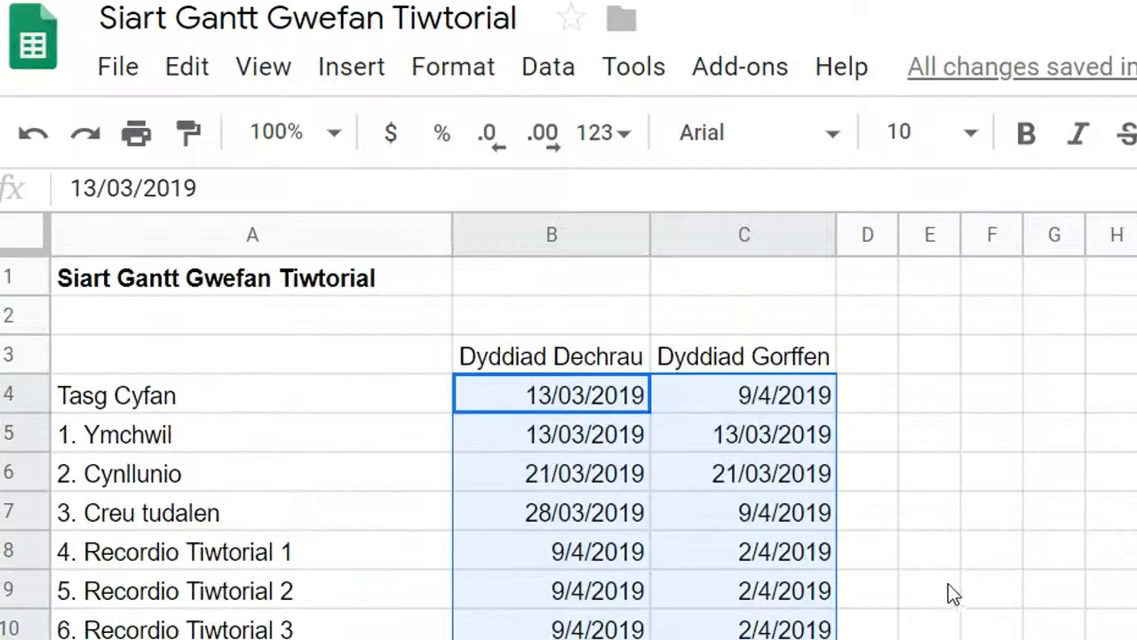
Reference the Tasg Cyfan start date in cell E1 with the formula =B4
left_click(946, 292)
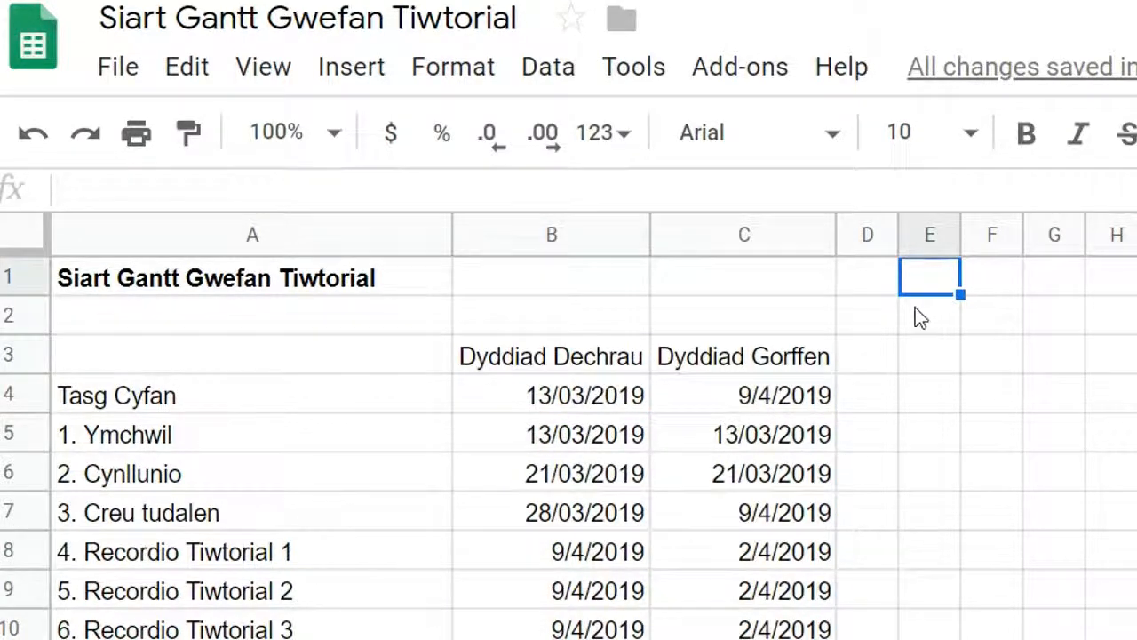
type("=")
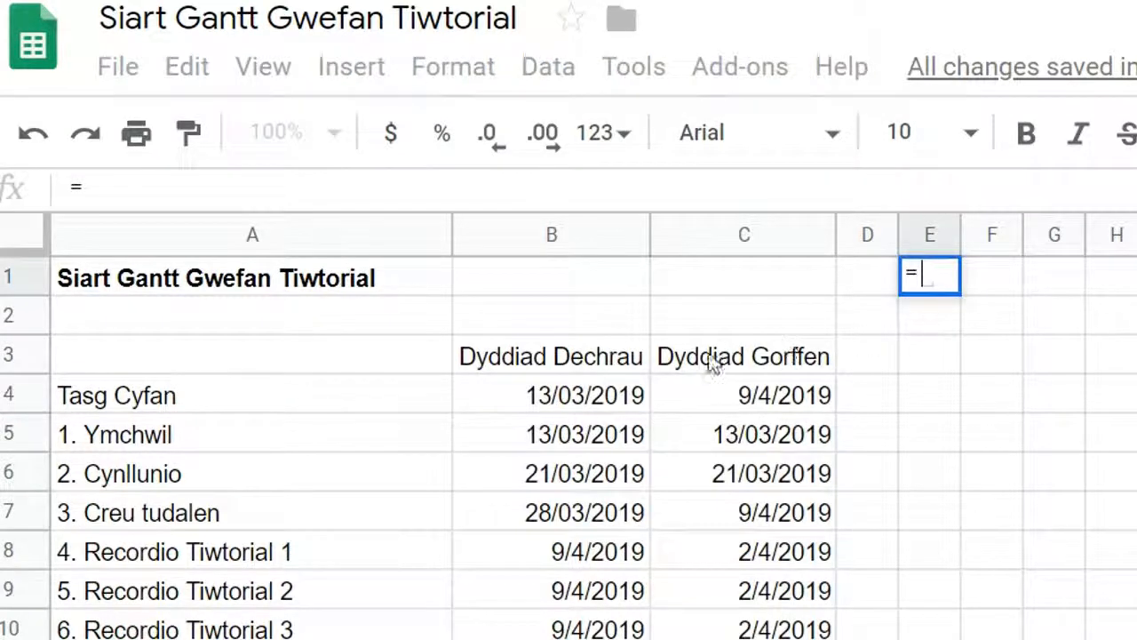
left_click(593, 401)
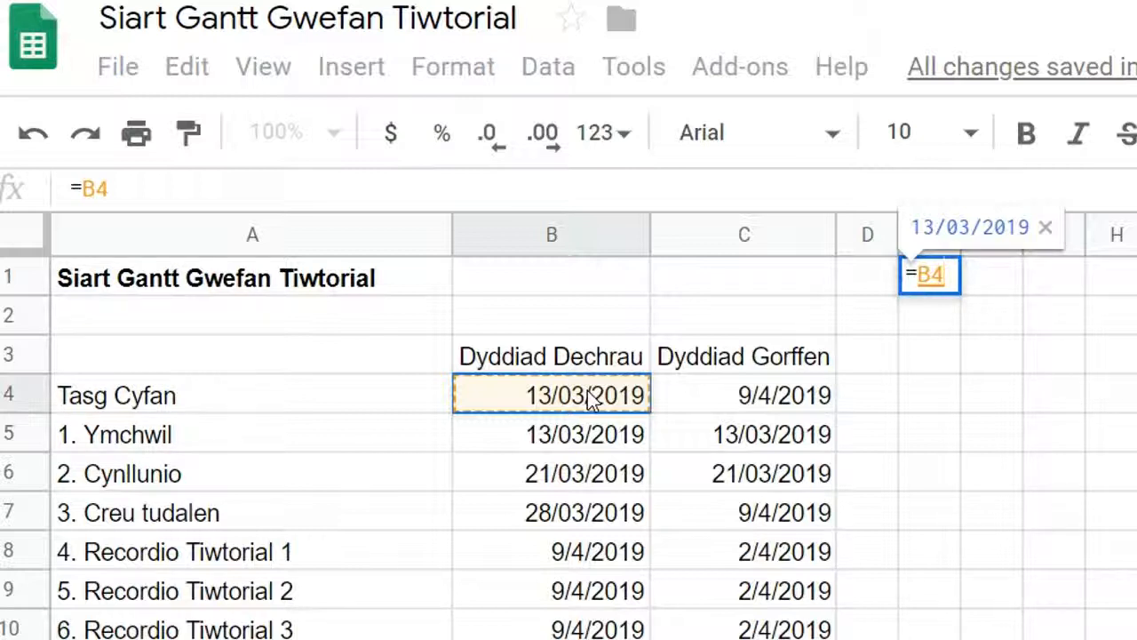
key("Return")
Reference the start date of 2. Cynllunio in cell F1 with the formula =B6
left_click(1003, 332)
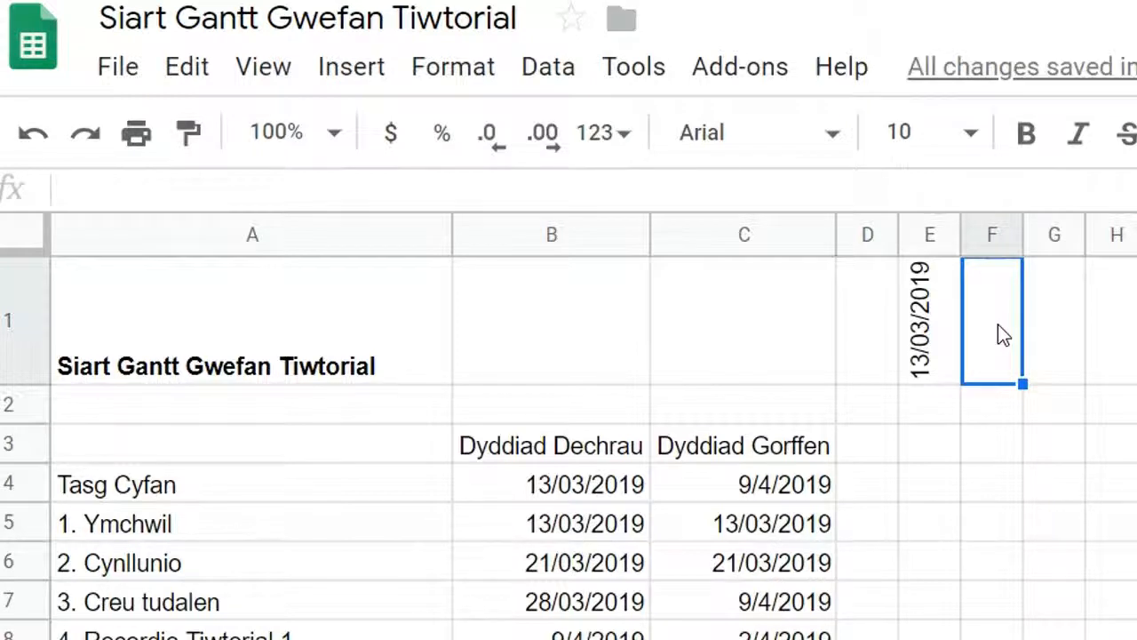
type("=")
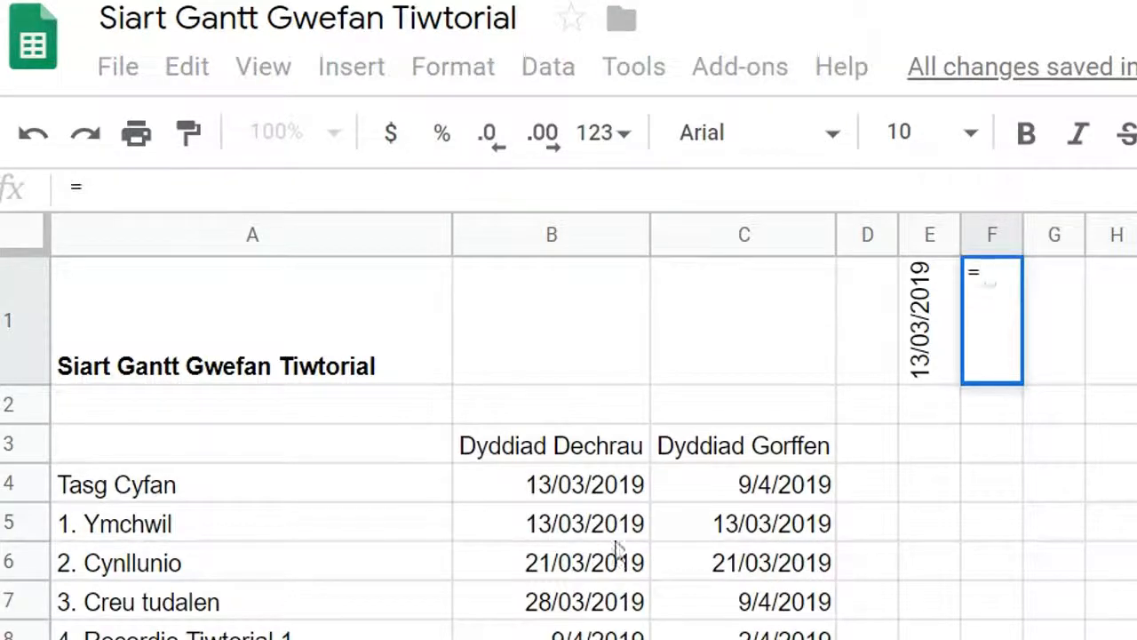
left_click(548, 563)
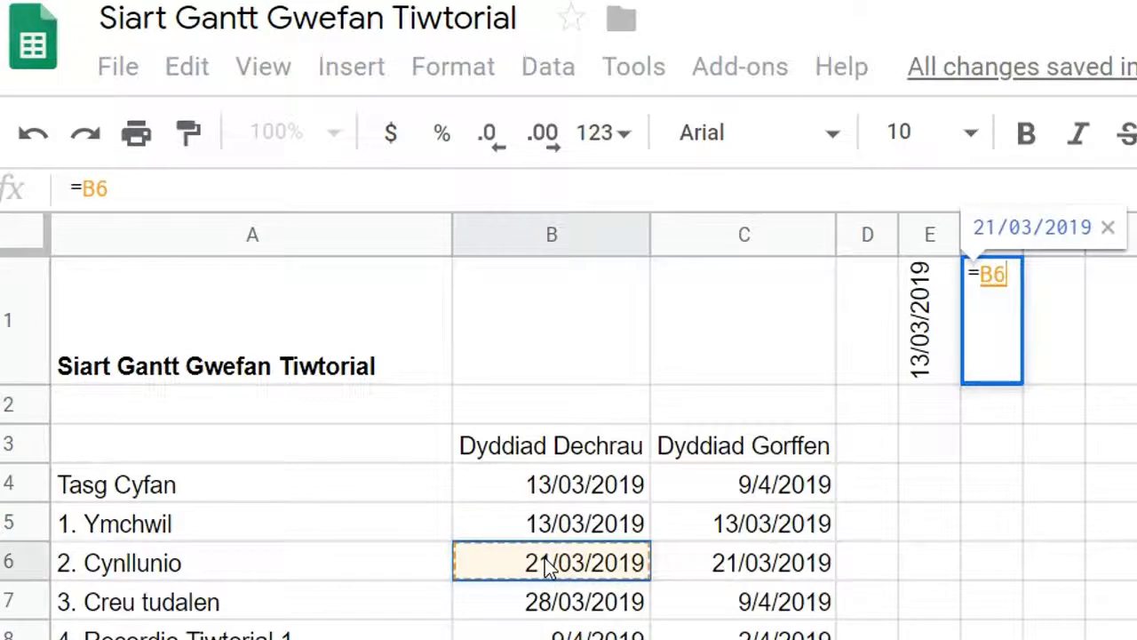
key("Return")
Reference the start date of 3. Creu tudalen in cell G1 with the formula =B7
left_click(1054, 379)
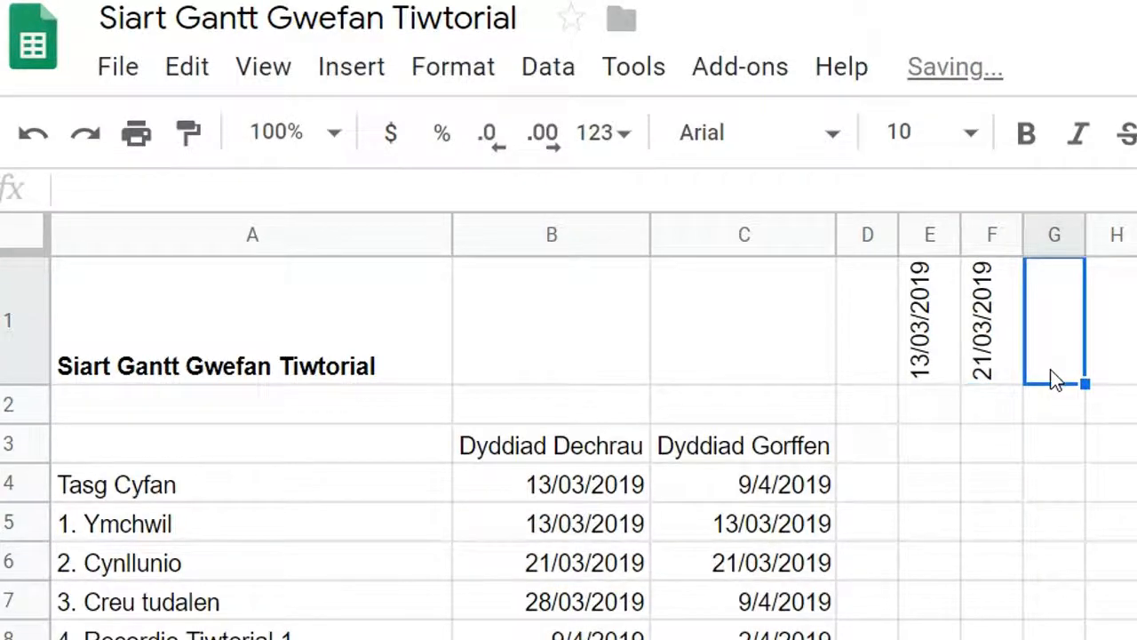
type("=")
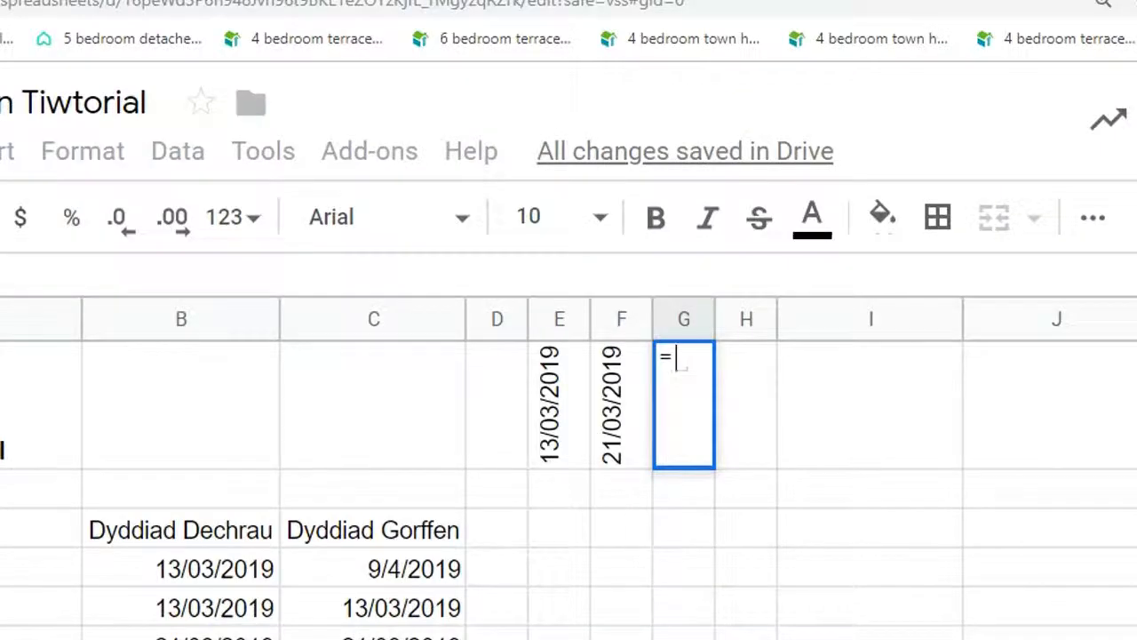
left_click(182, 639)
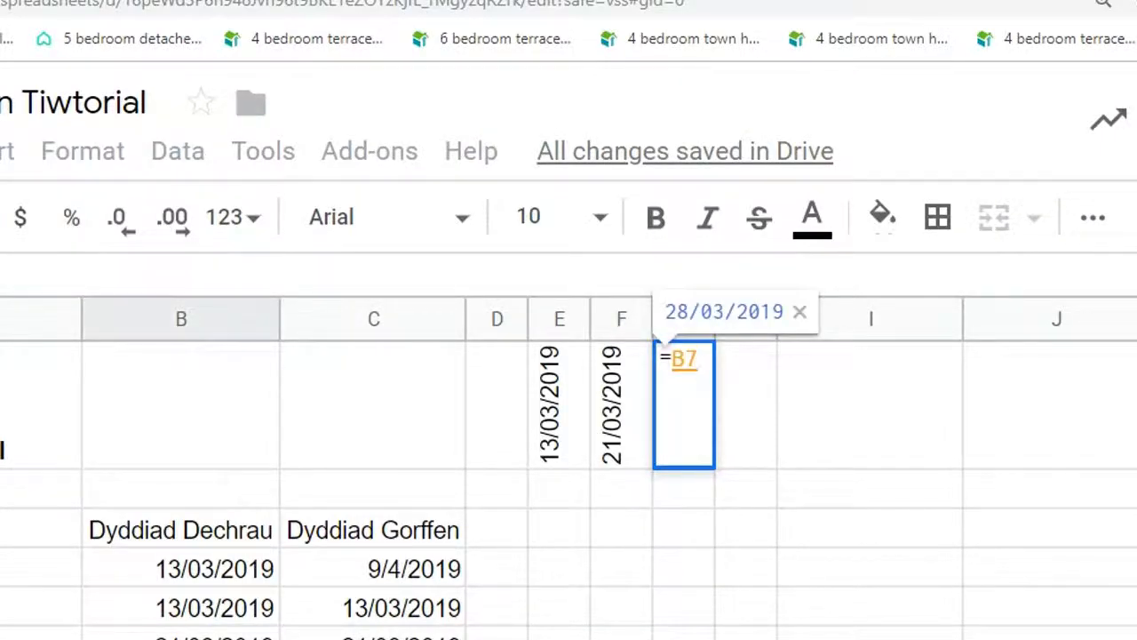
key("Return")
Reference the start date of 4. Recordio Tiwtorial 1 in cell H1 with the formula =B8
left_click(750, 462)
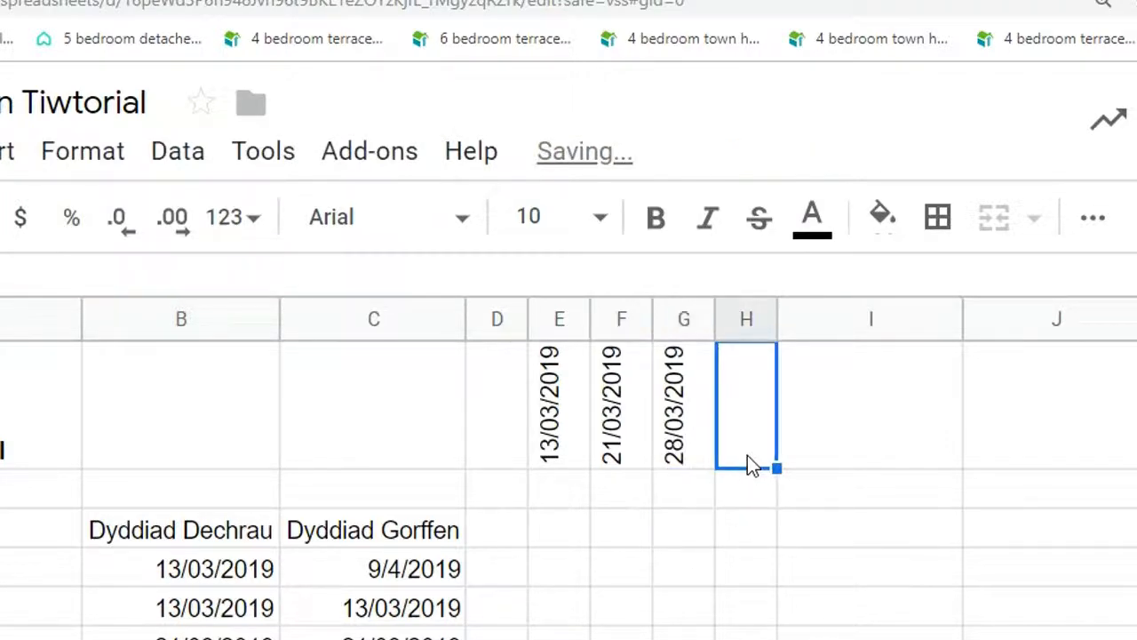
type("=")
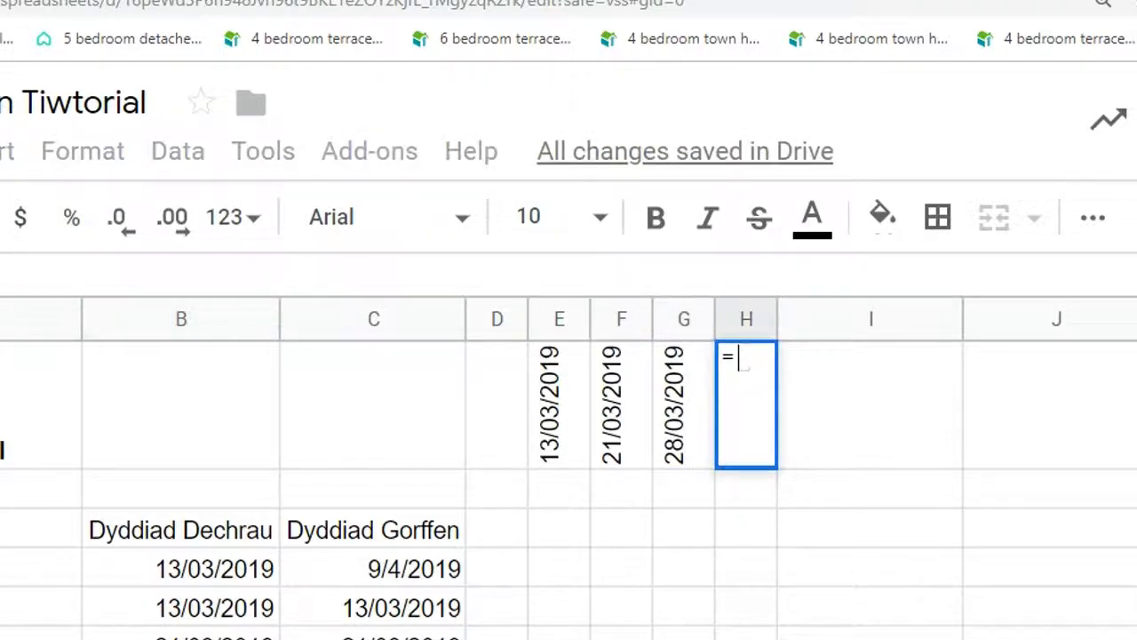
left_click(181, 639)
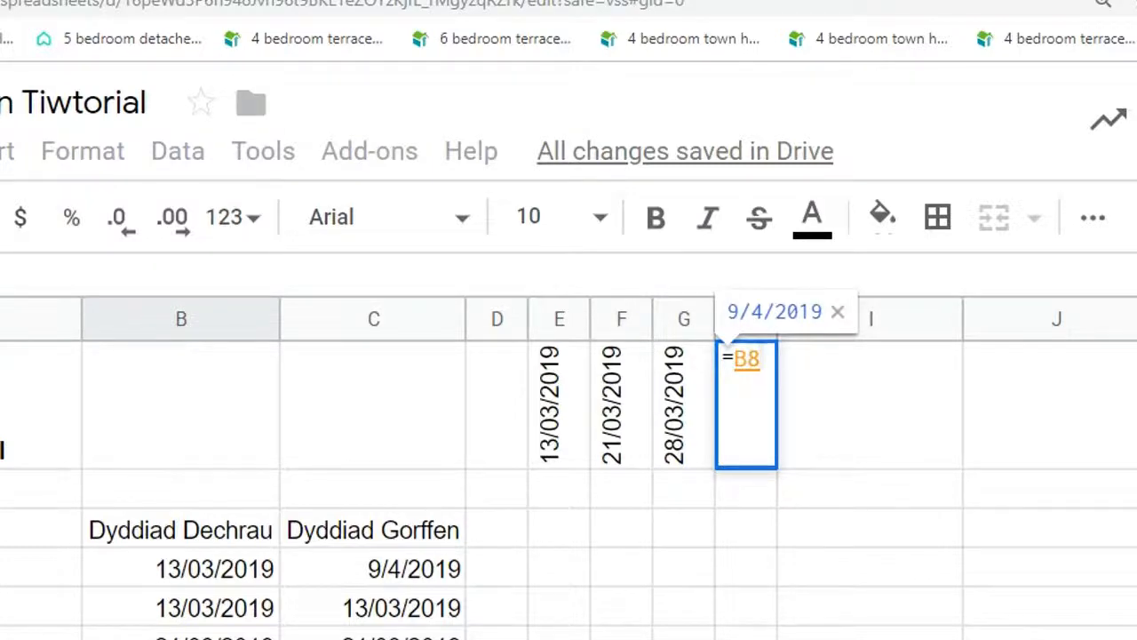
key("Return")
Reference the end date of 4. Recordio Tiwtorial 1 in cell I1 with the formula =C8
left_click(825, 430)
type("=")
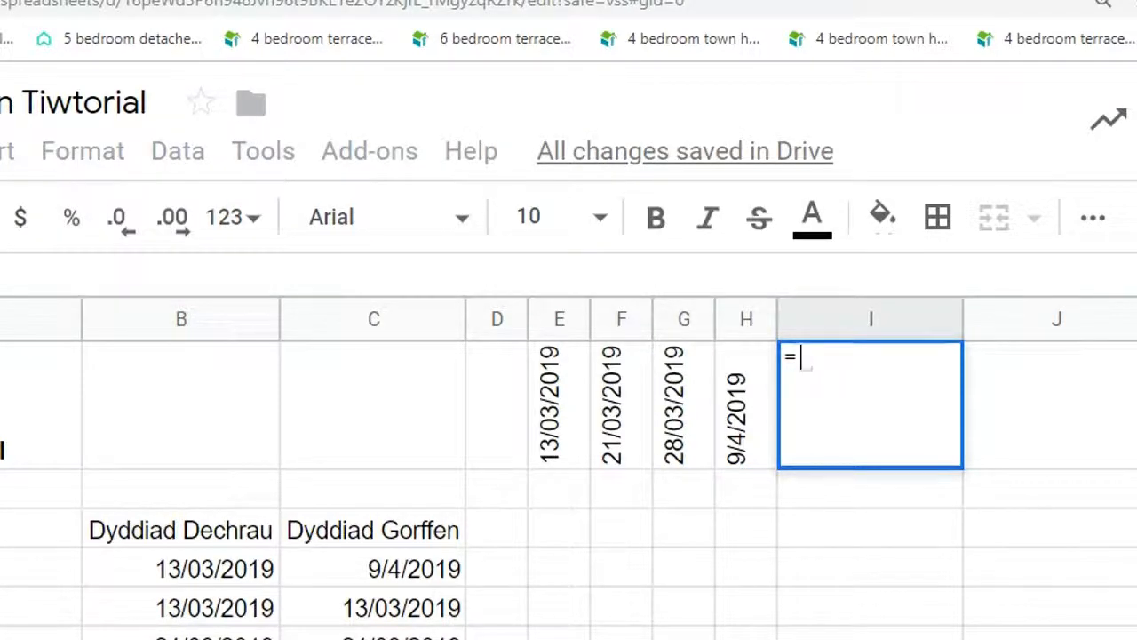
type("C8")
key("Return")
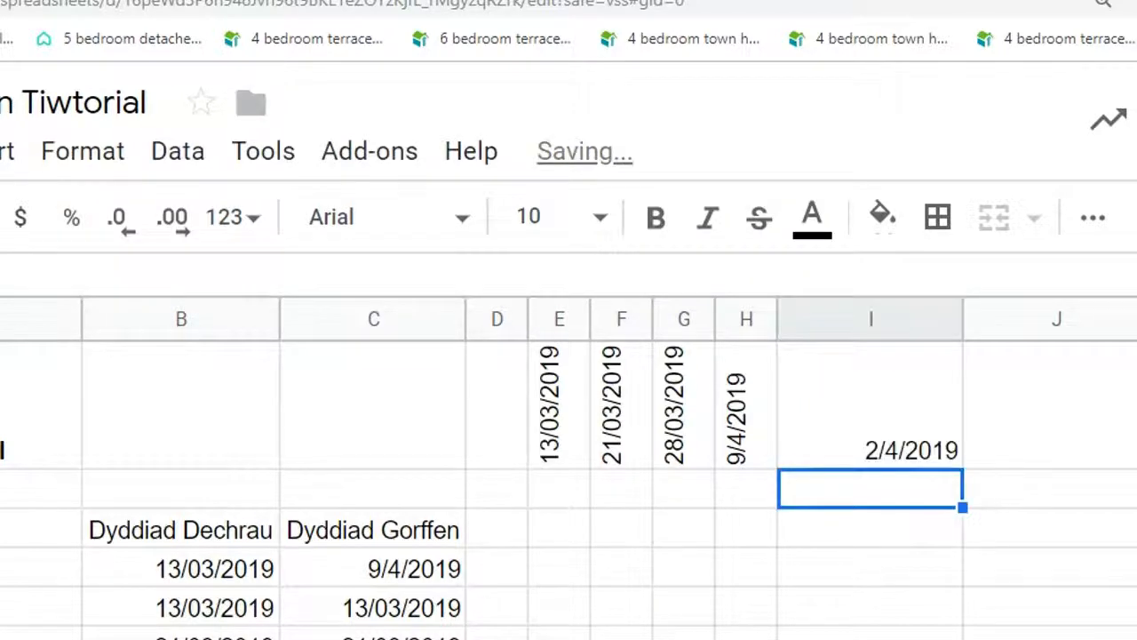
scroll(568, 489, "down", 3)
scroll(569, 445, "up", 3)
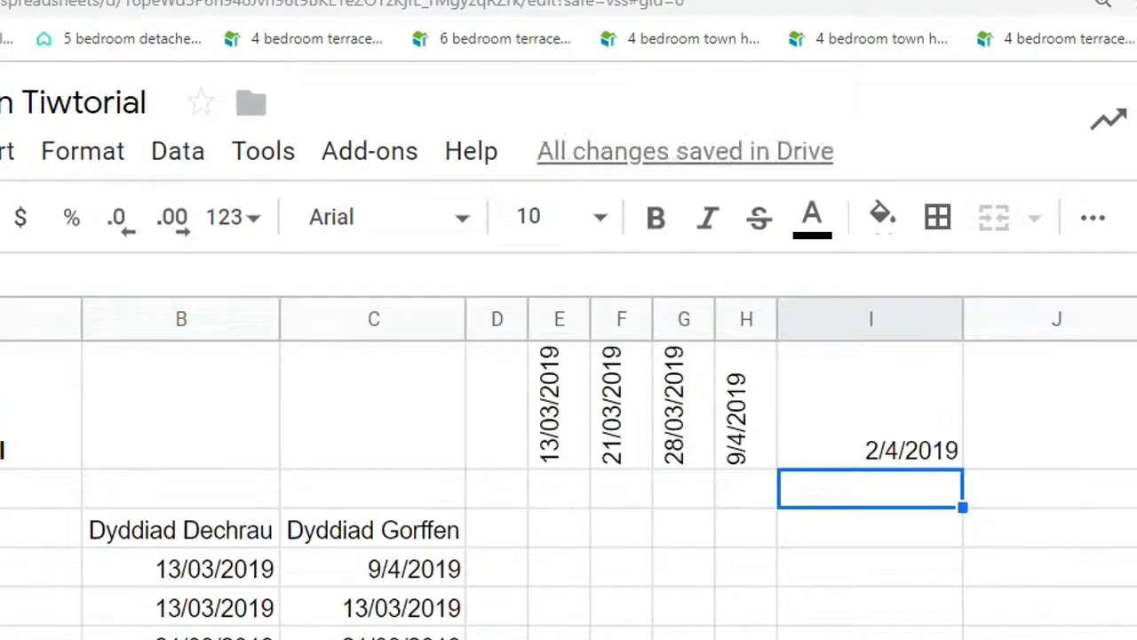
Replace the formula in H1 with =C8 to reference the end date of 4. Recordio Tiwtorial 1
left_click(766, 452)
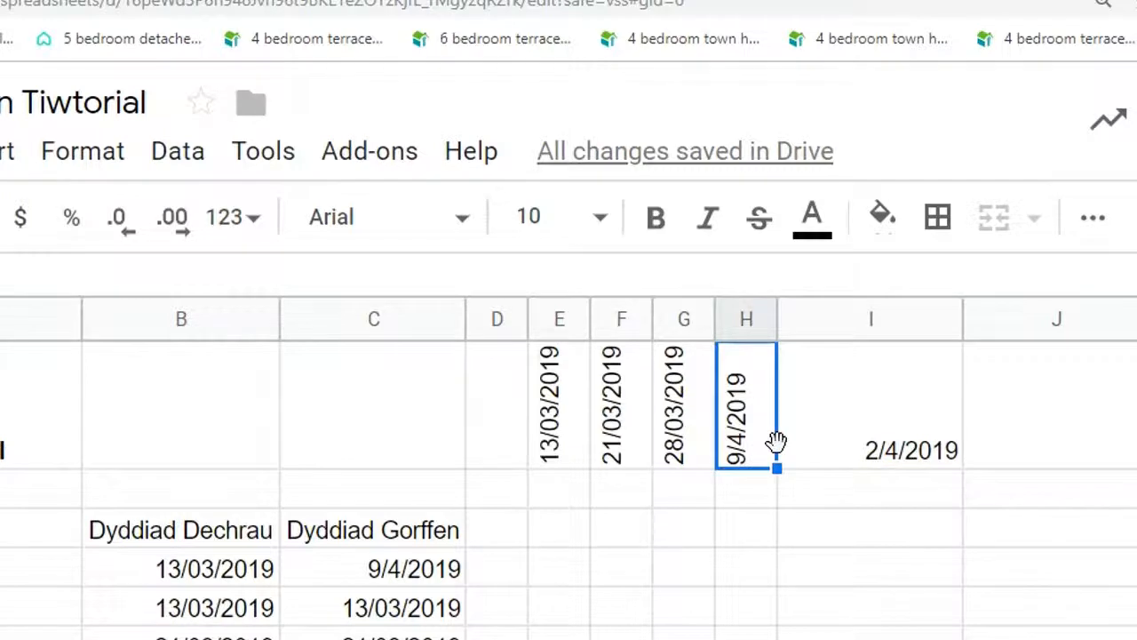
type("=")
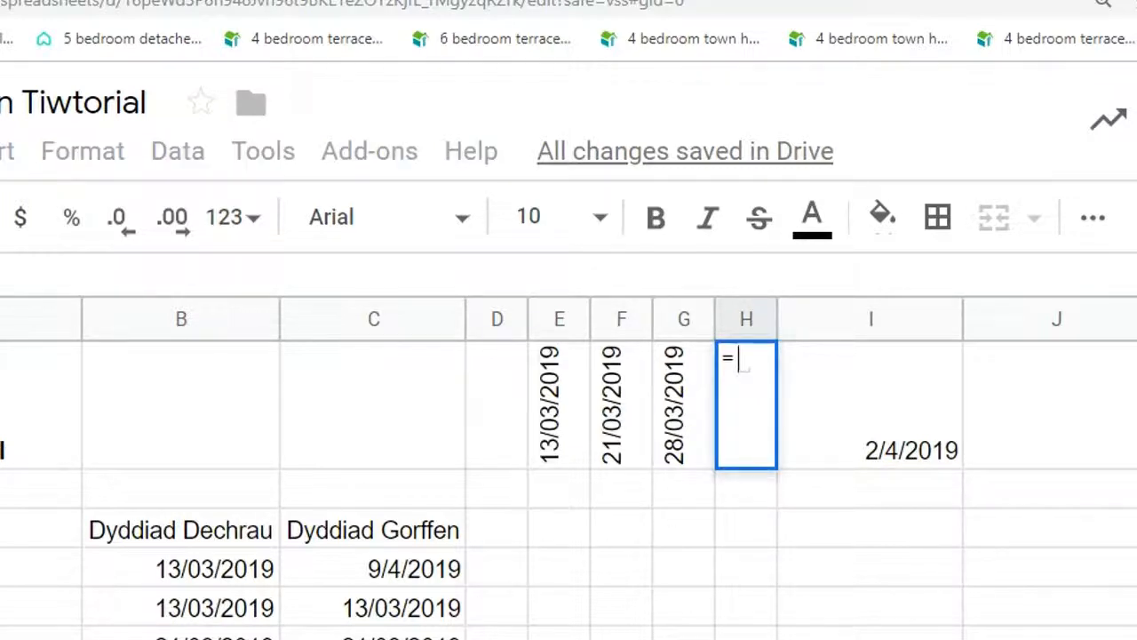
type("C8")
key("Return")
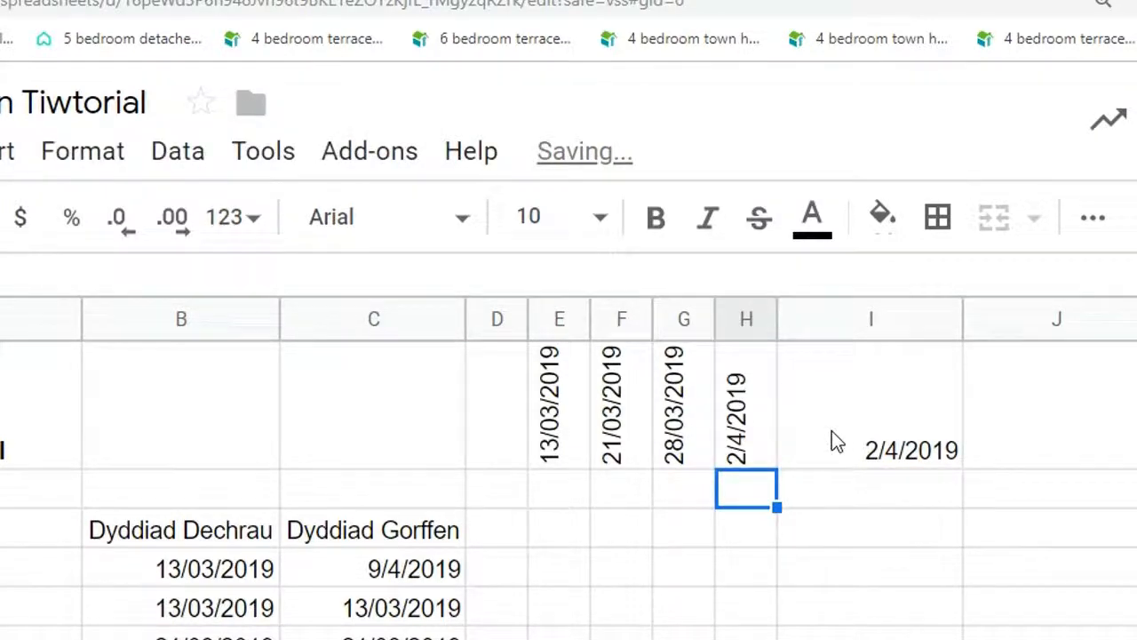
Replace the formula in I1 with =C13 to reference the last task's end date
left_click(838, 440)
type("=")
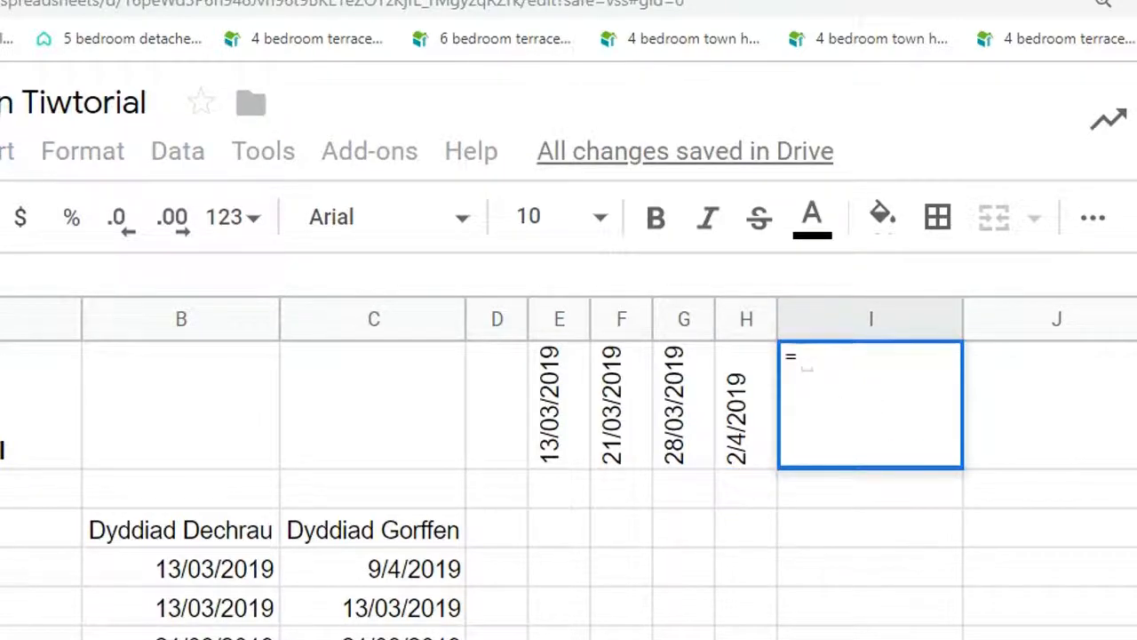
scroll(569, 489, "down", 2)
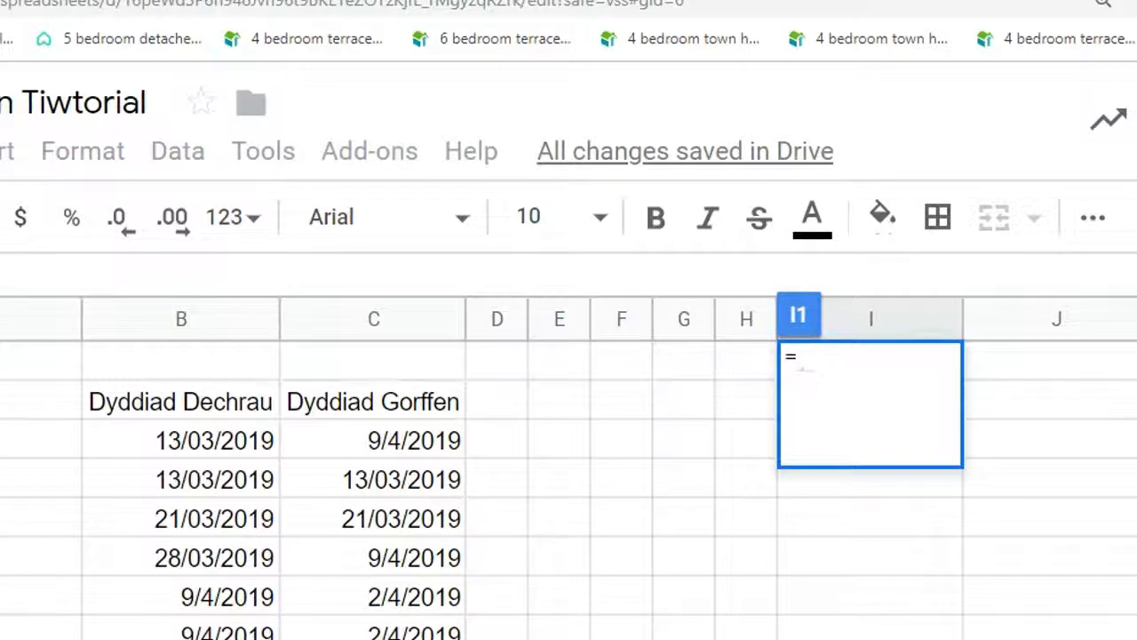
type("C13")
key("Return")
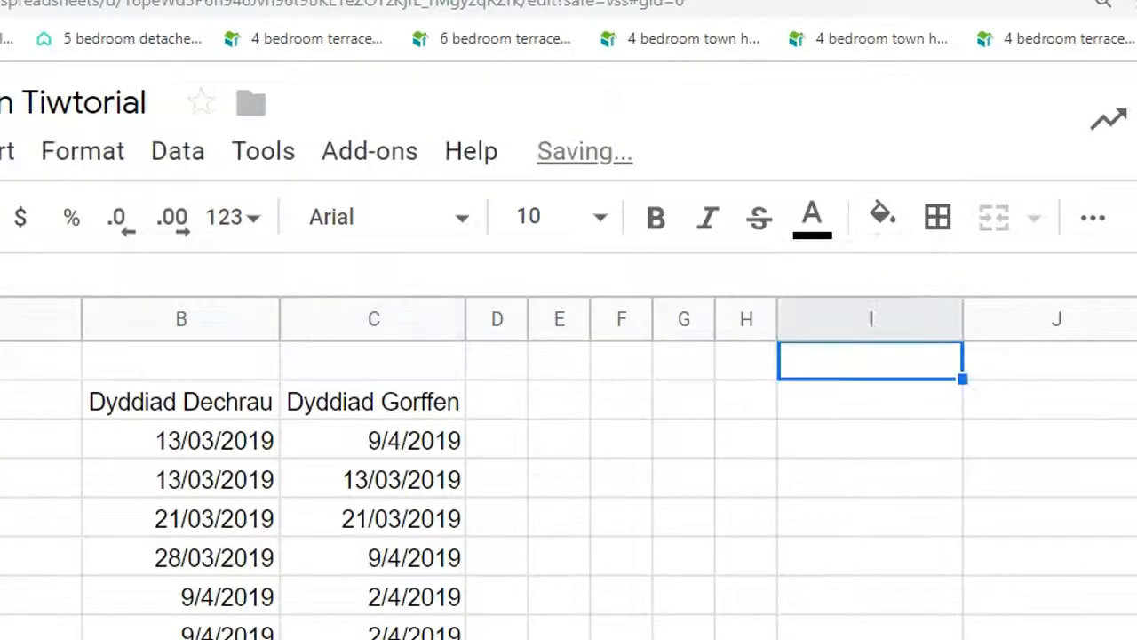
scroll(569, 489, "up", 2)
Apply the Rotate up text rotation to the date in I1 and narrow column I to fit it
left_click(837, 440)
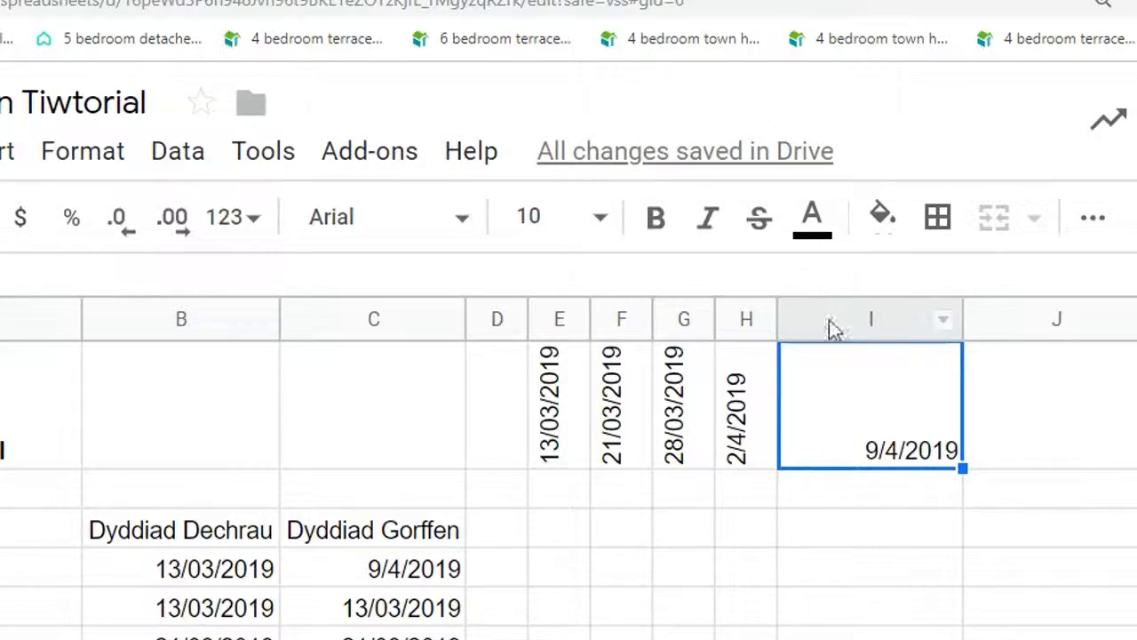
right_click(876, 427)
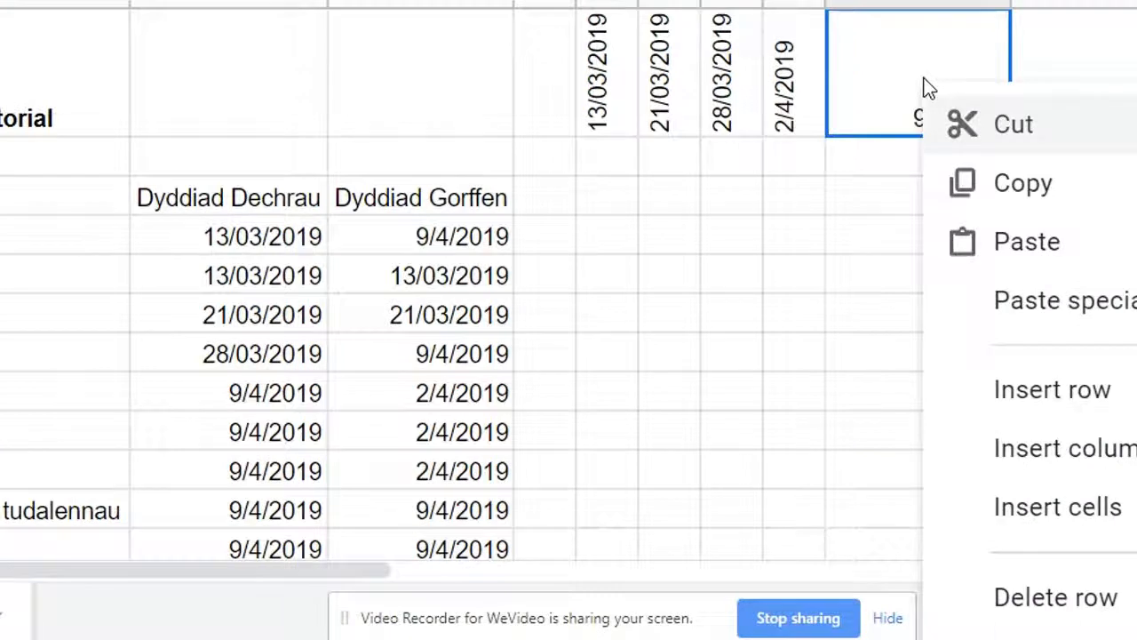
scroll(928, 81, "down", 1)
scroll(880, 31, "up", 1)
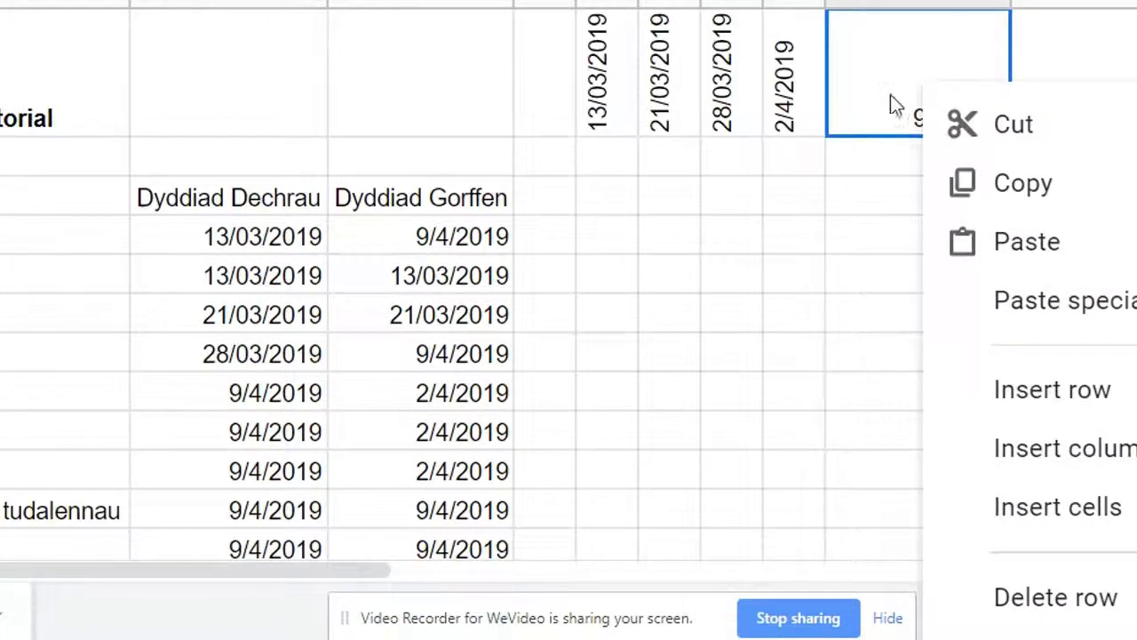
left_click(890, 94)
left_click(117, 1)
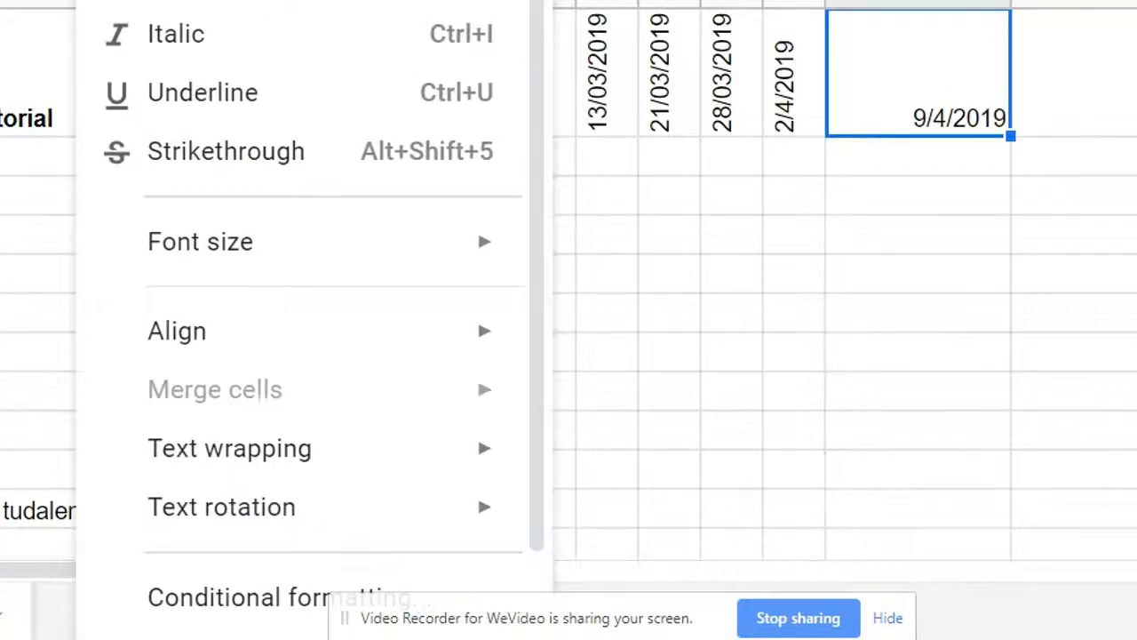
mouse_move(300, 520)
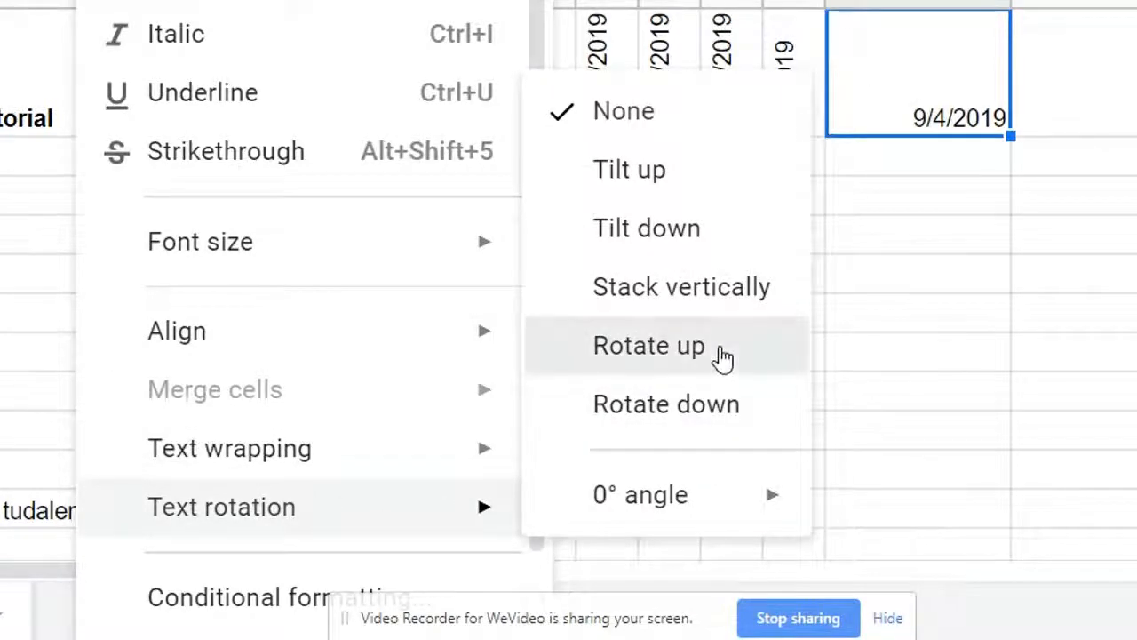
left_click(724, 356)
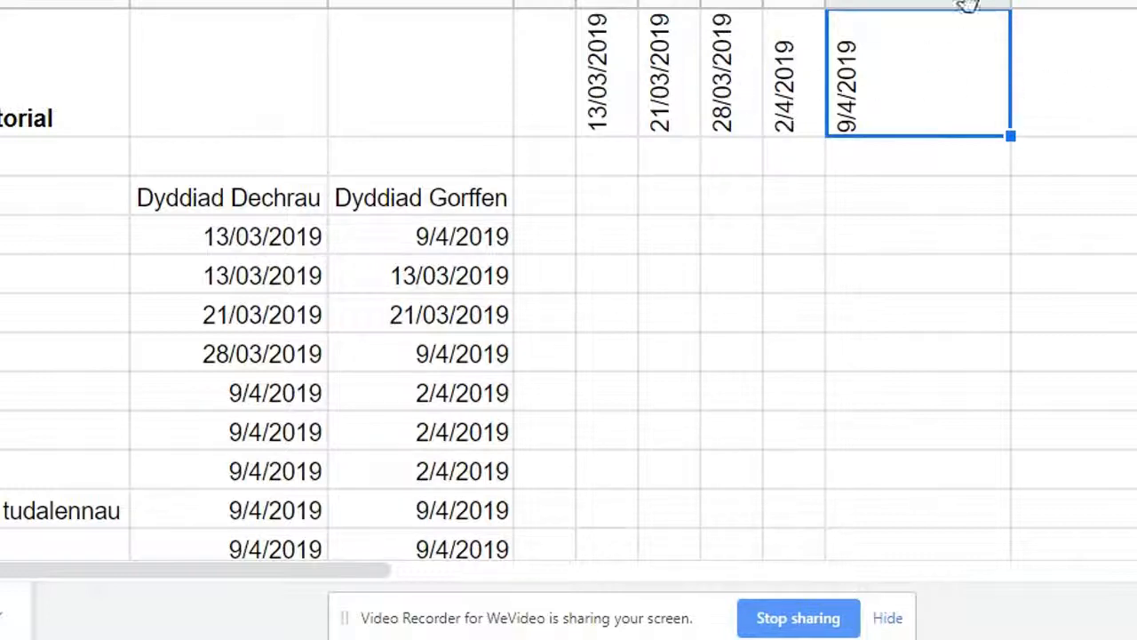
left_click_drag(1009, 3, 877, 4)
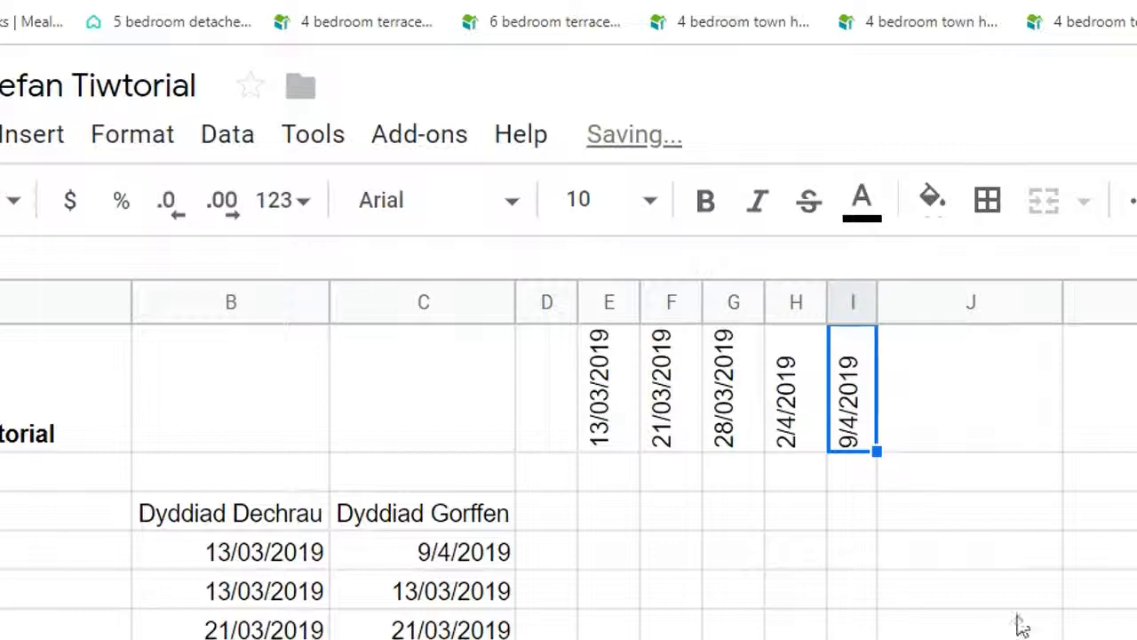
left_click(1019, 625)
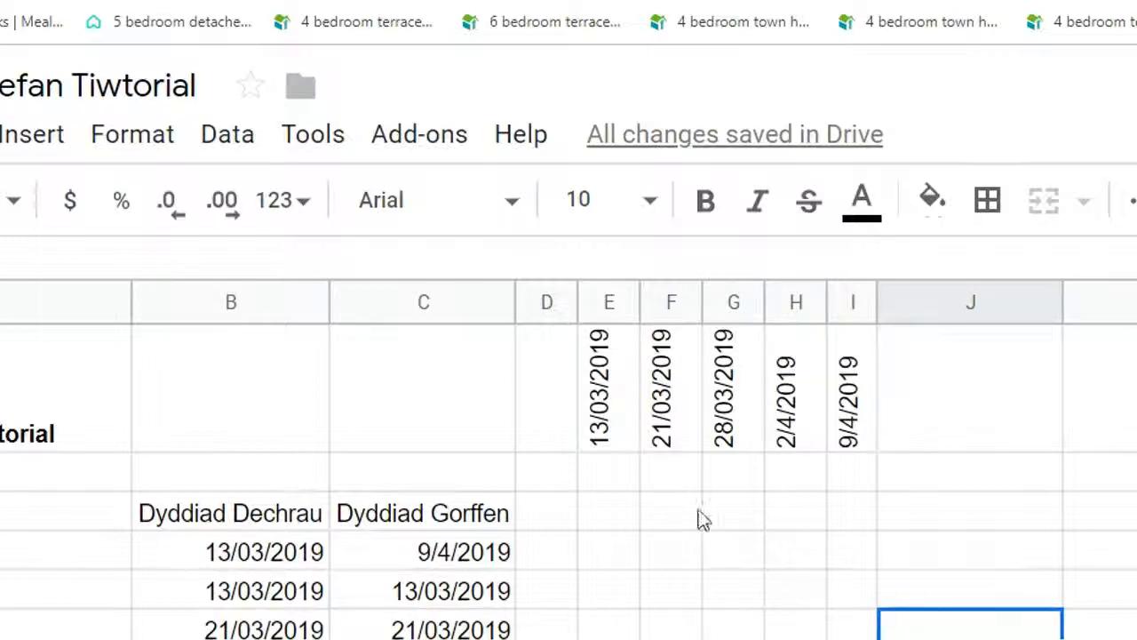
Fill cells E4:I4 in the Tasg Cyfan row with bright green
left_click_drag(609, 551, 853, 558)
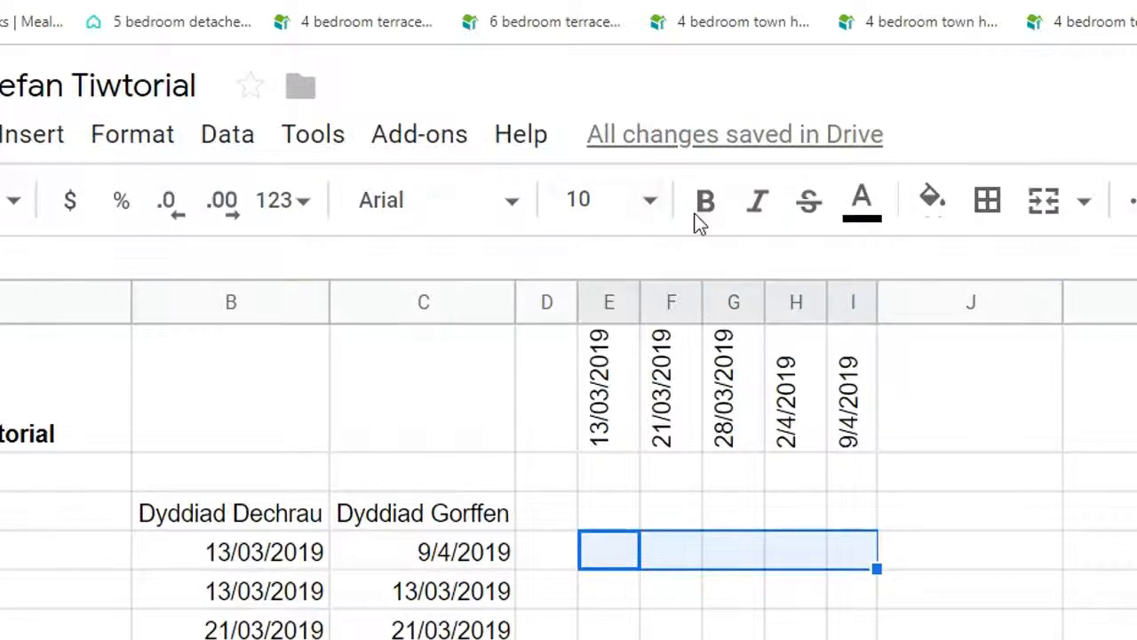
left_click(145, 149)
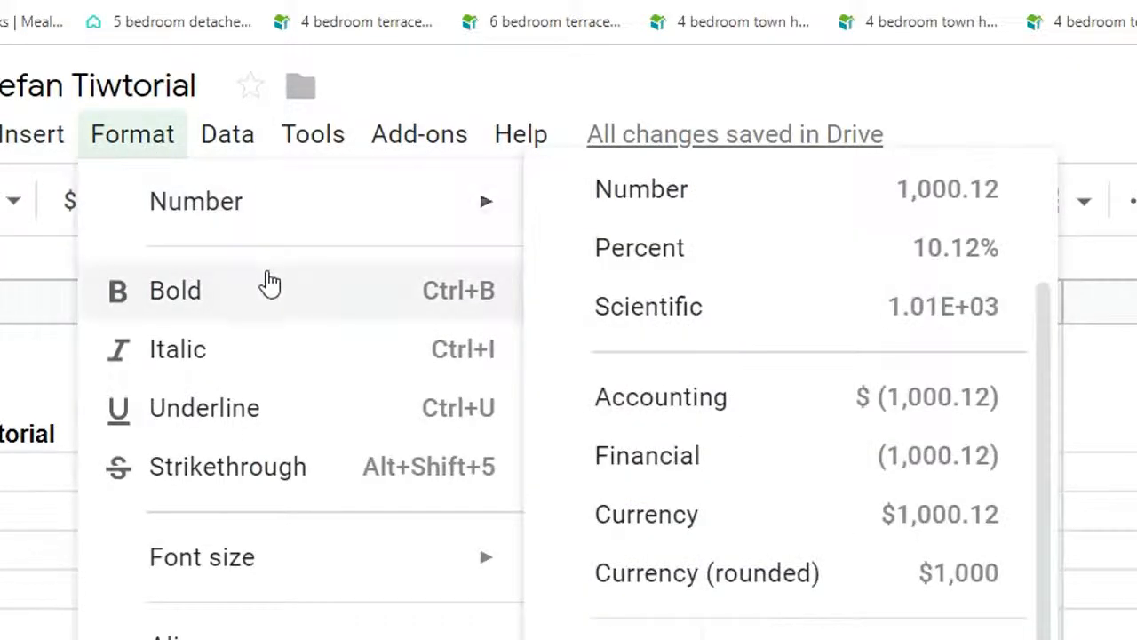
left_click(1035, 115)
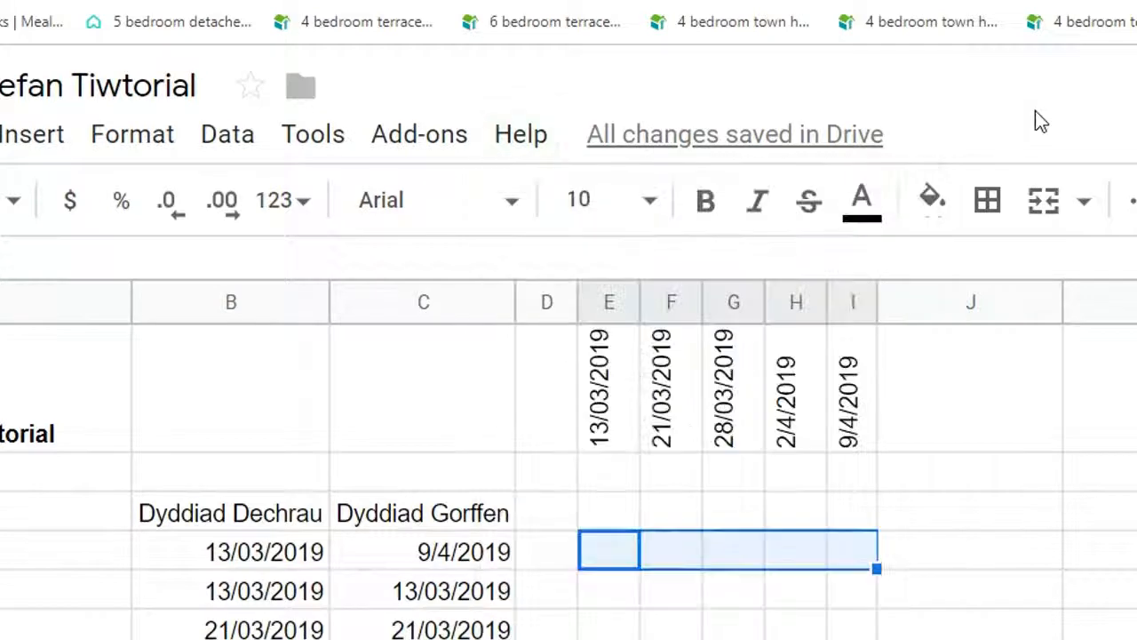
left_click(946, 213)
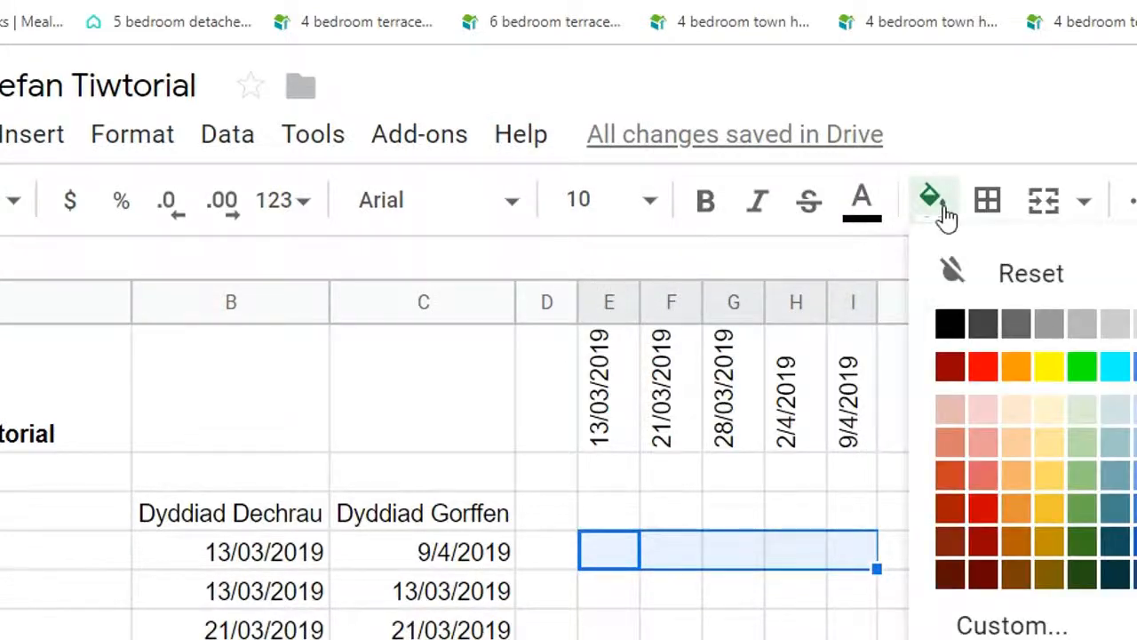
left_click(1083, 373)
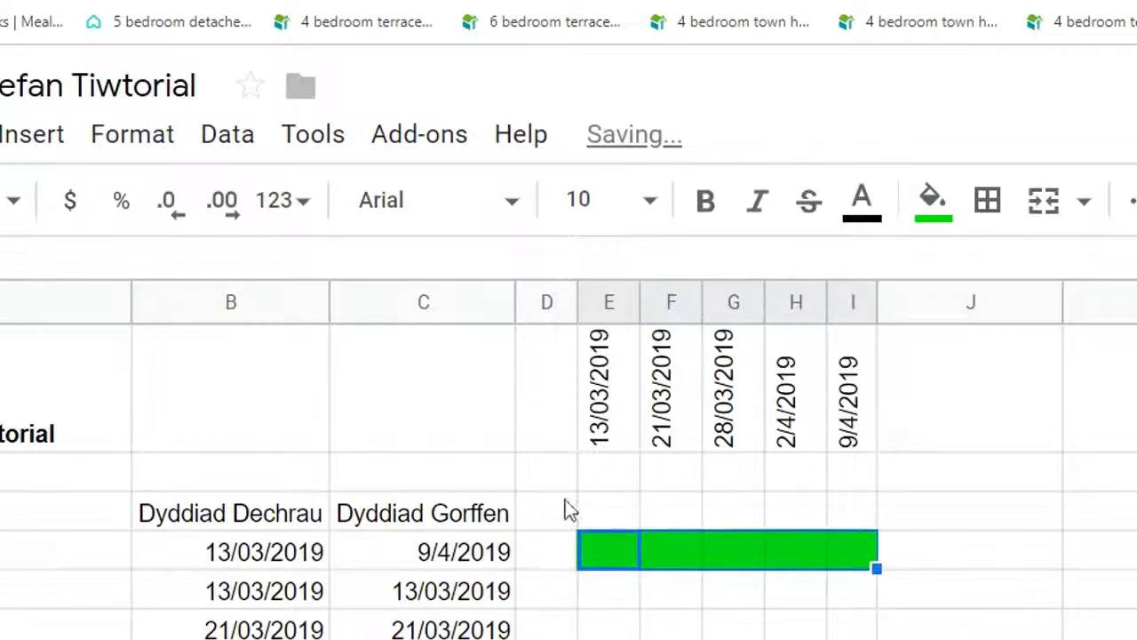
Fill cell E5, the 13/03/2019 column of 1. Ymchwil, with the same bright green
left_click(611, 598)
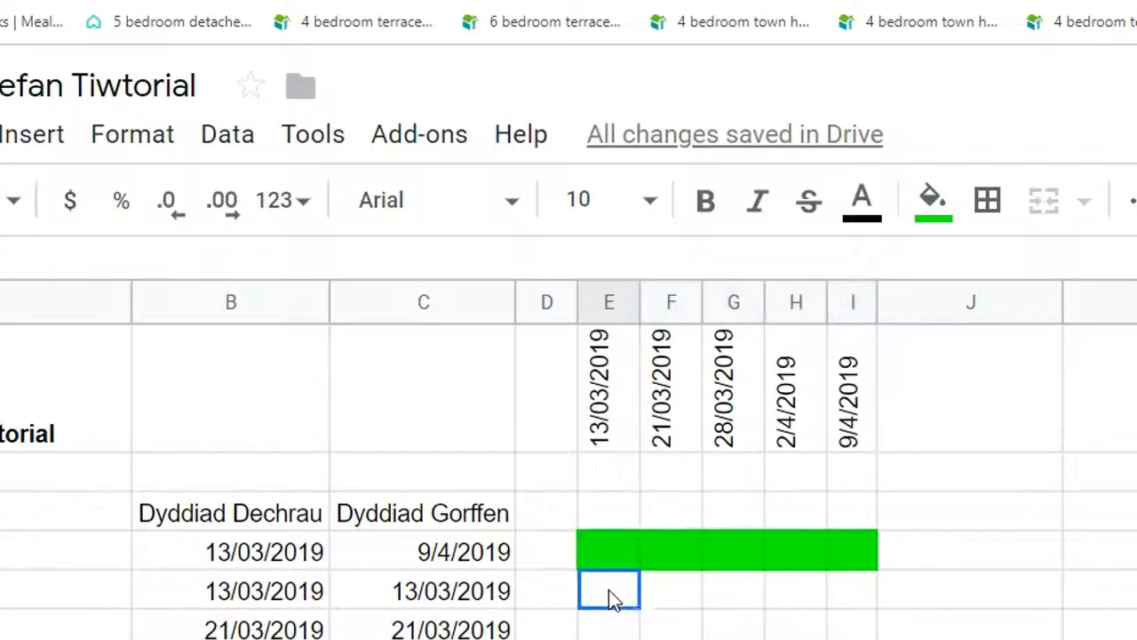
left_click(931, 203)
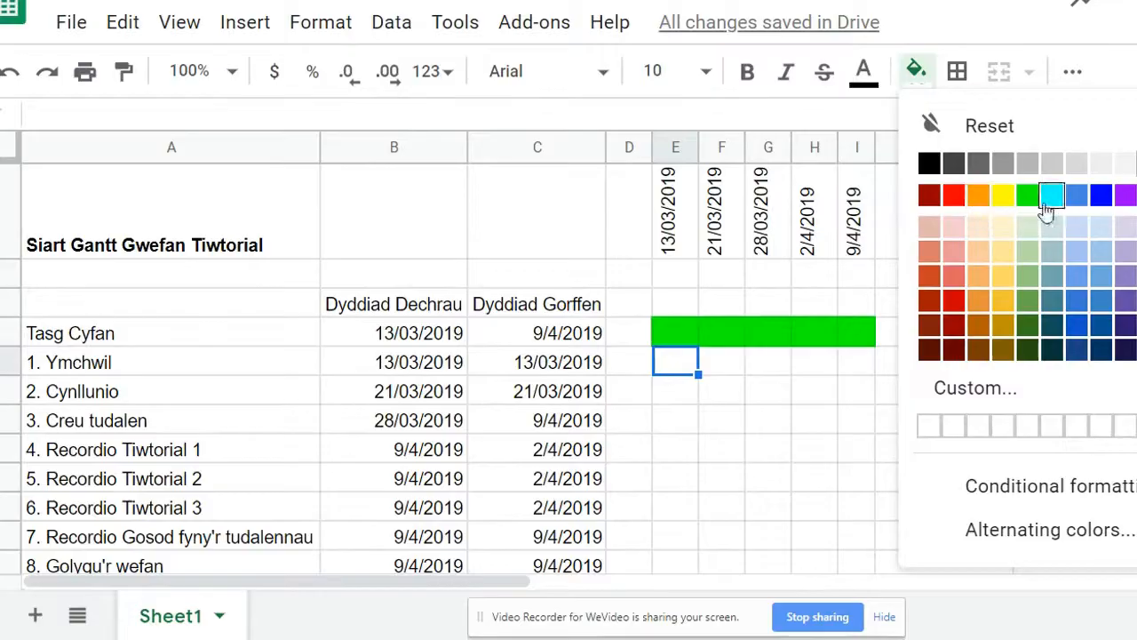
left_click(1083, 366)
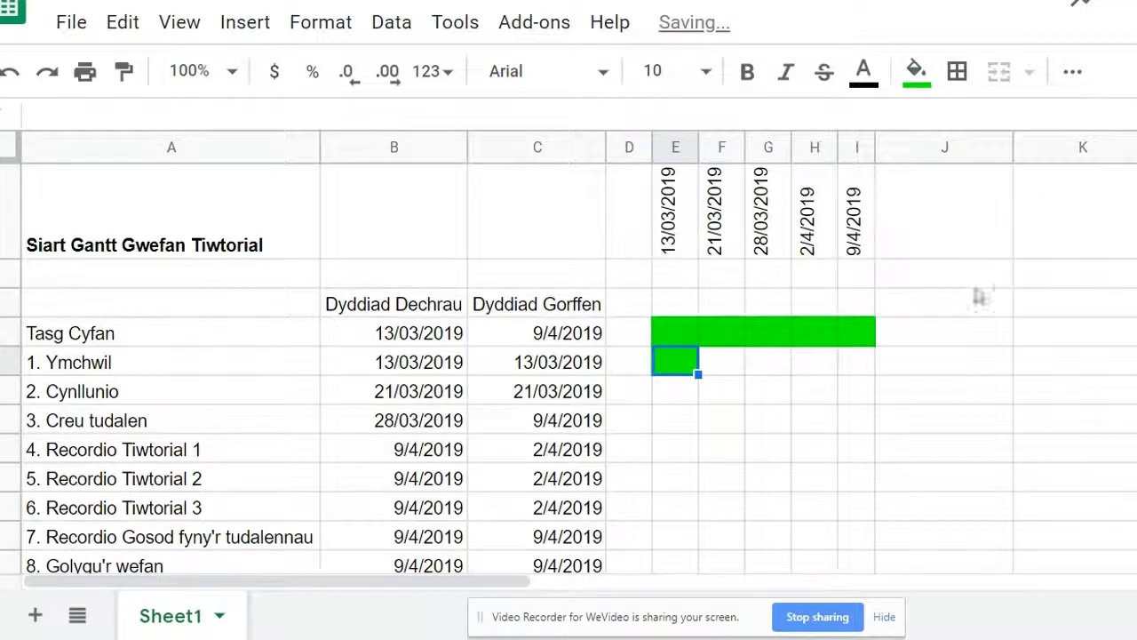
Fill cell F6, the 21/03/2019 column of 2. Cynllunio, with the same bright green
left_click(722, 391)
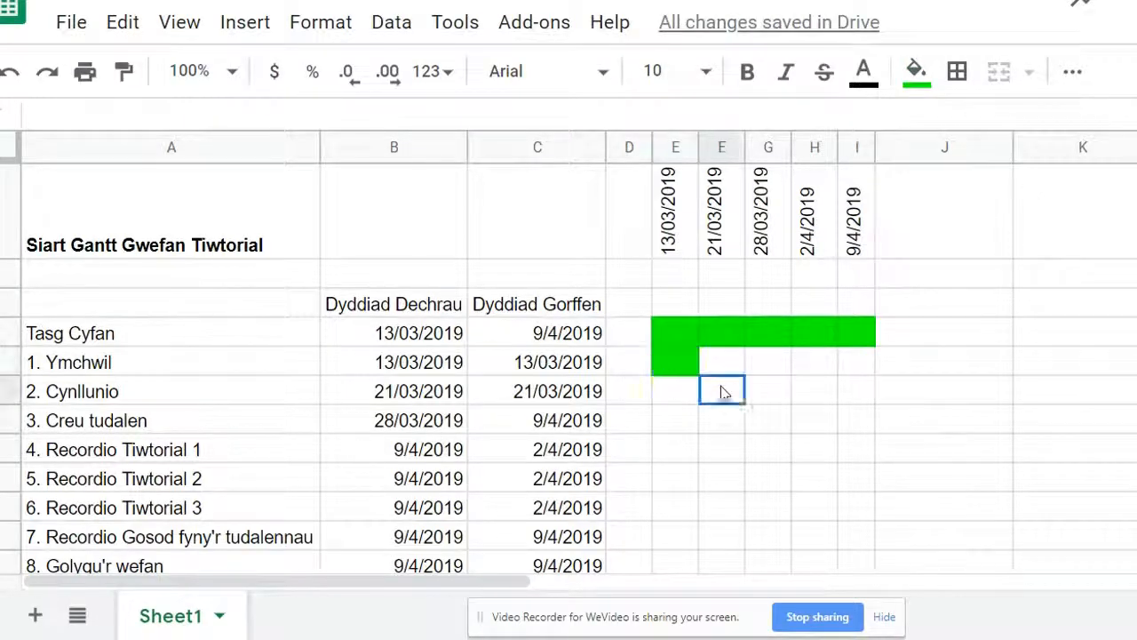
left_click(916, 73)
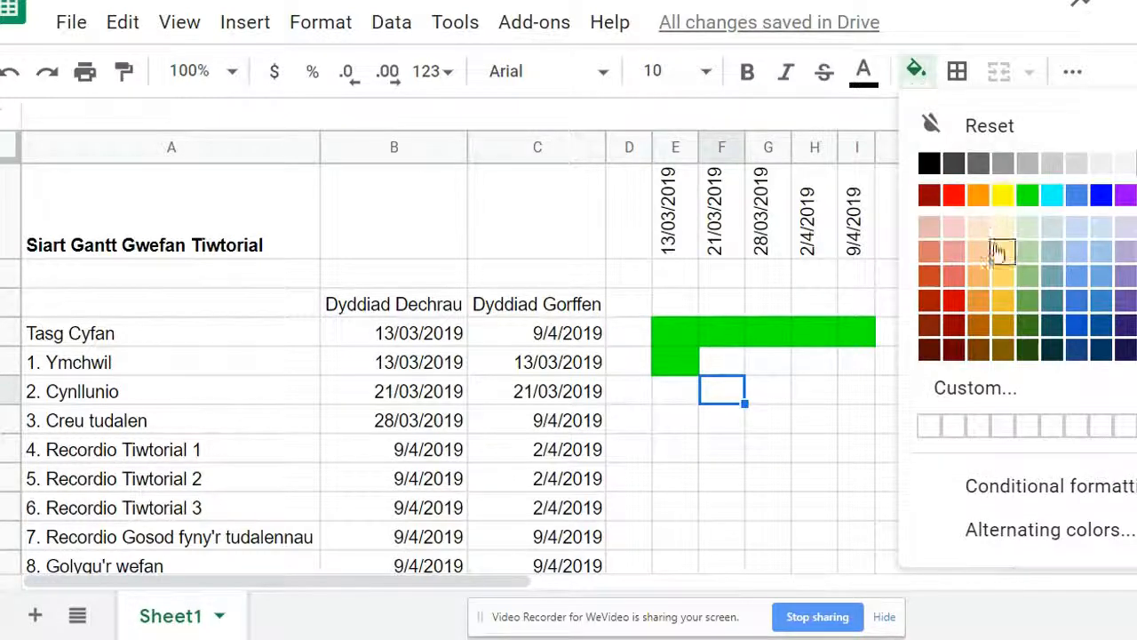
left_click(1027, 194)
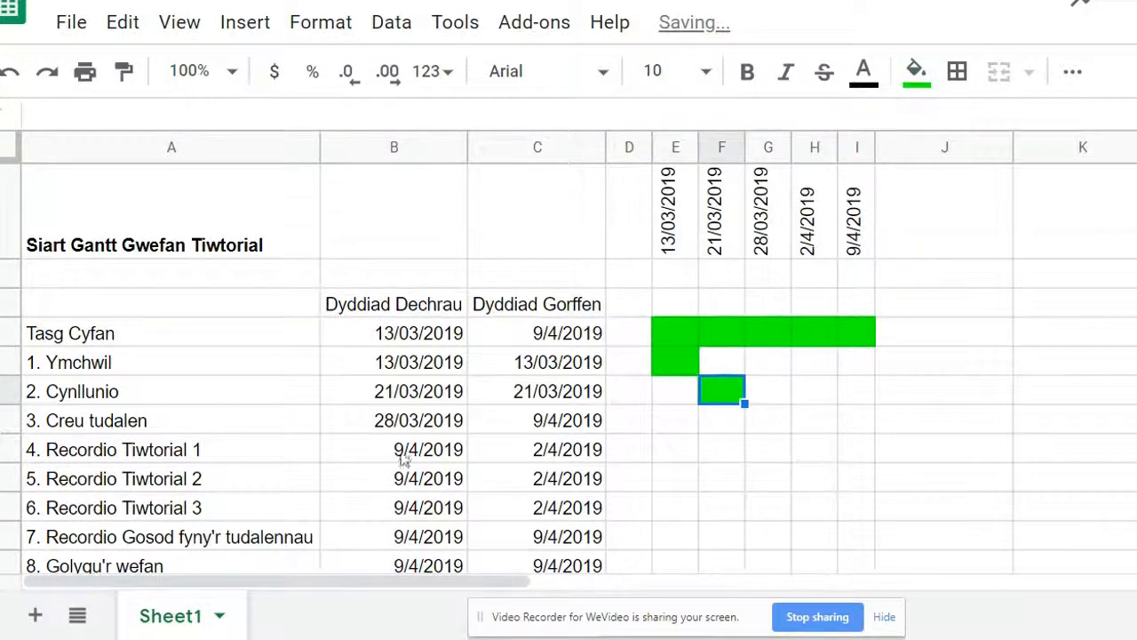
Fill cells G7:I7 in the 3. Creu tudalen row with bright green, covering 28/03/2019 to 9/4/2019
left_click(765, 428)
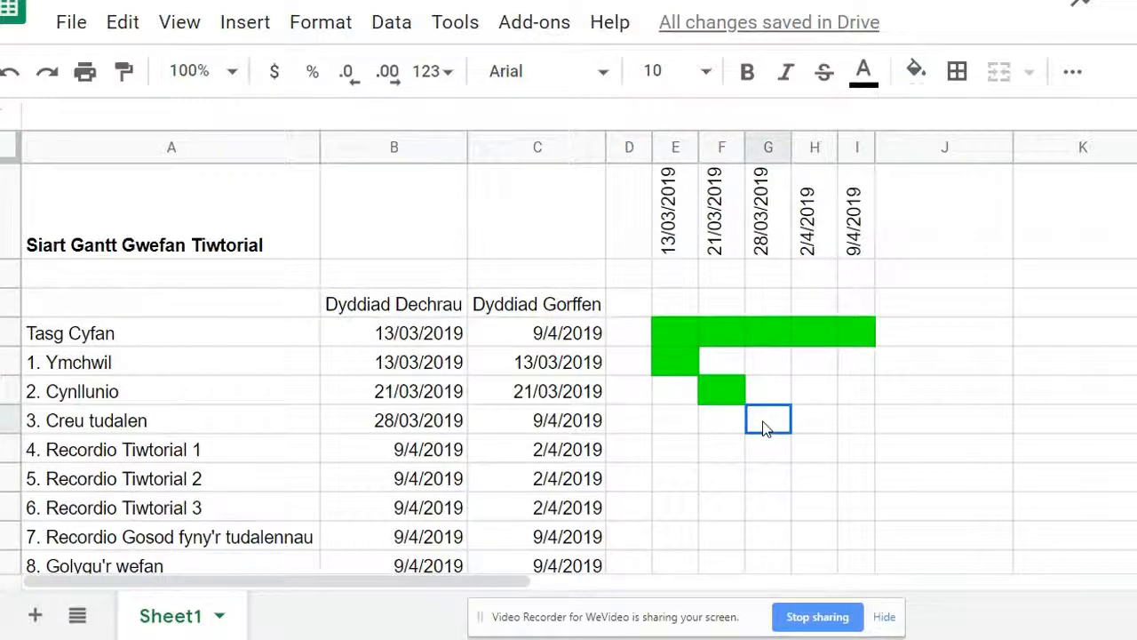
left_click_drag(765, 427, 853, 431)
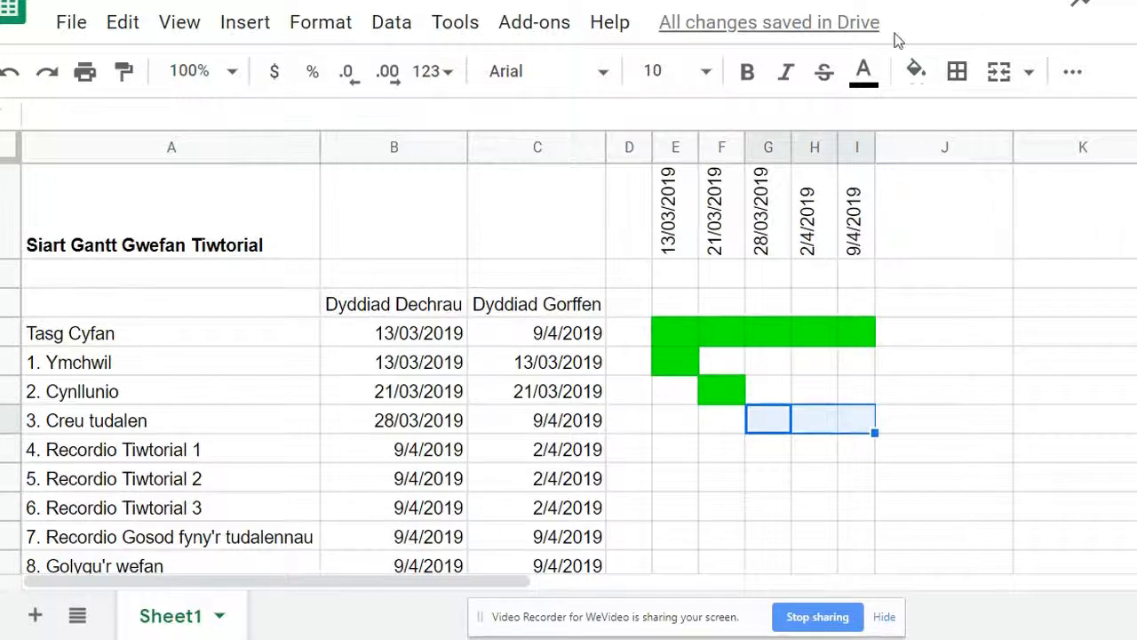
left_click(914, 75)
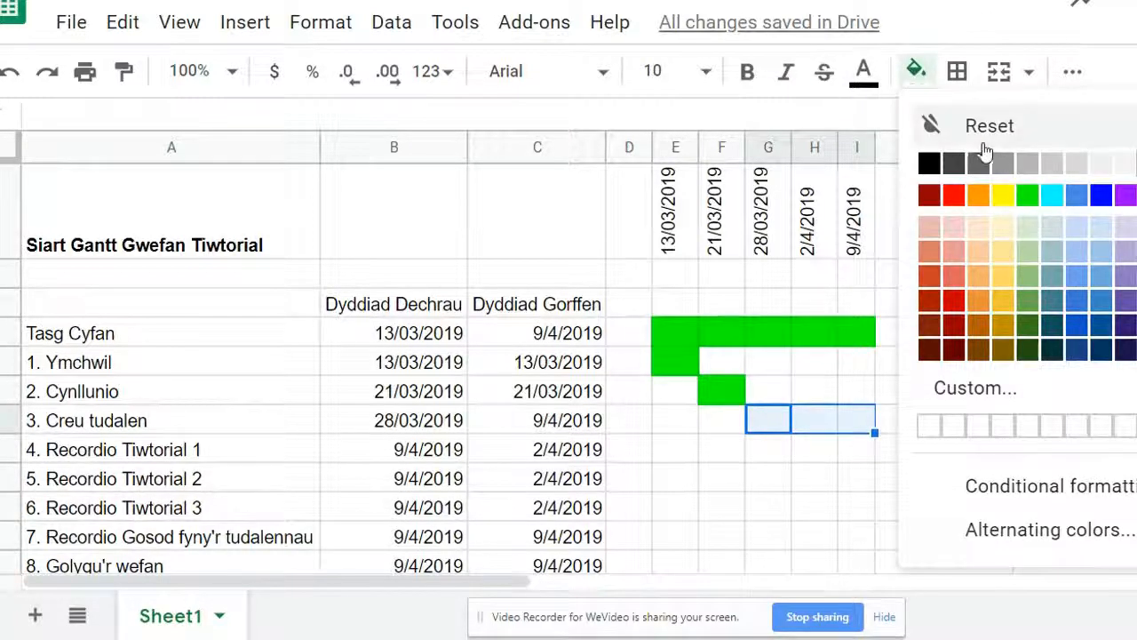
left_click(1025, 194)
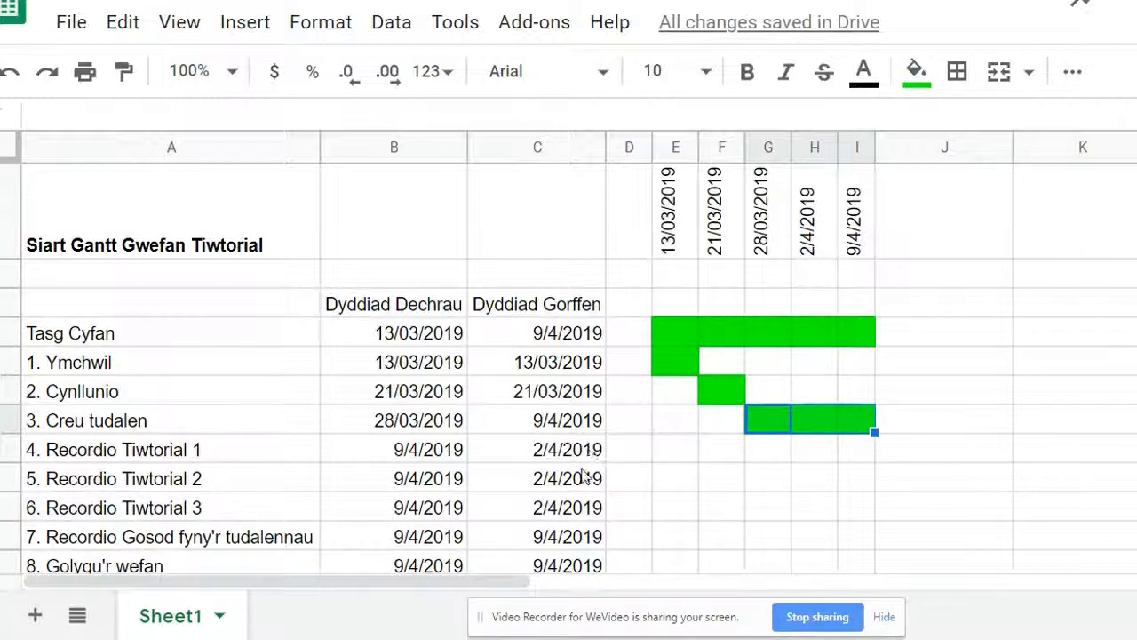
Fill cells H8, H9 and H10, the 2/4/2019 column of the three Recordio Tiwtorial tasks, with the same bright green
left_click(809, 453)
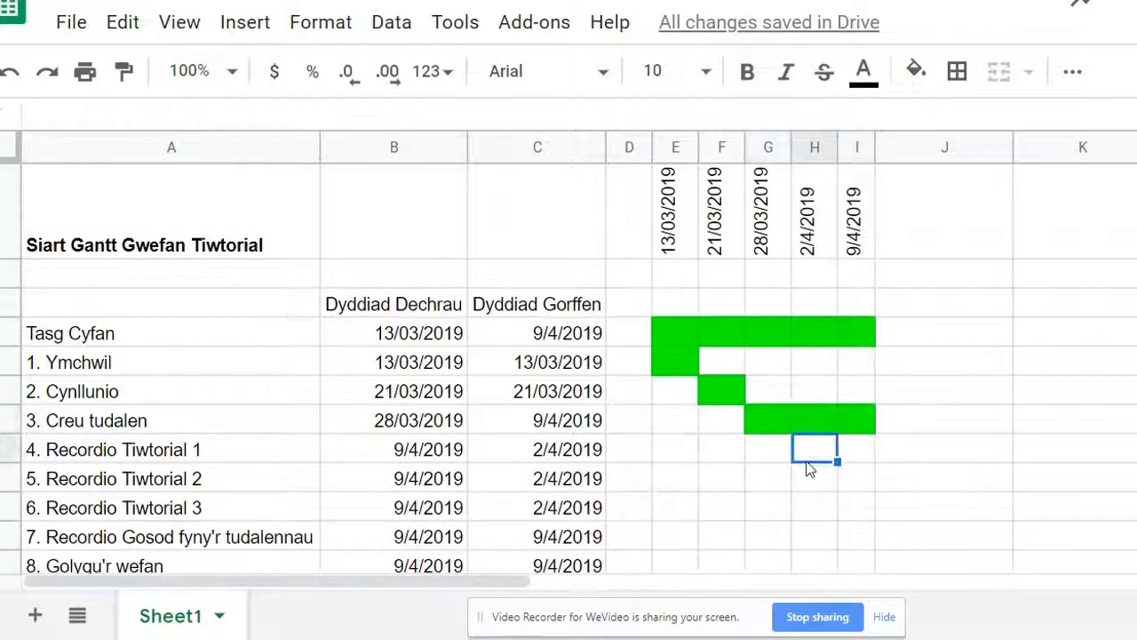
left_click(924, 75)
left_click(1027, 194)
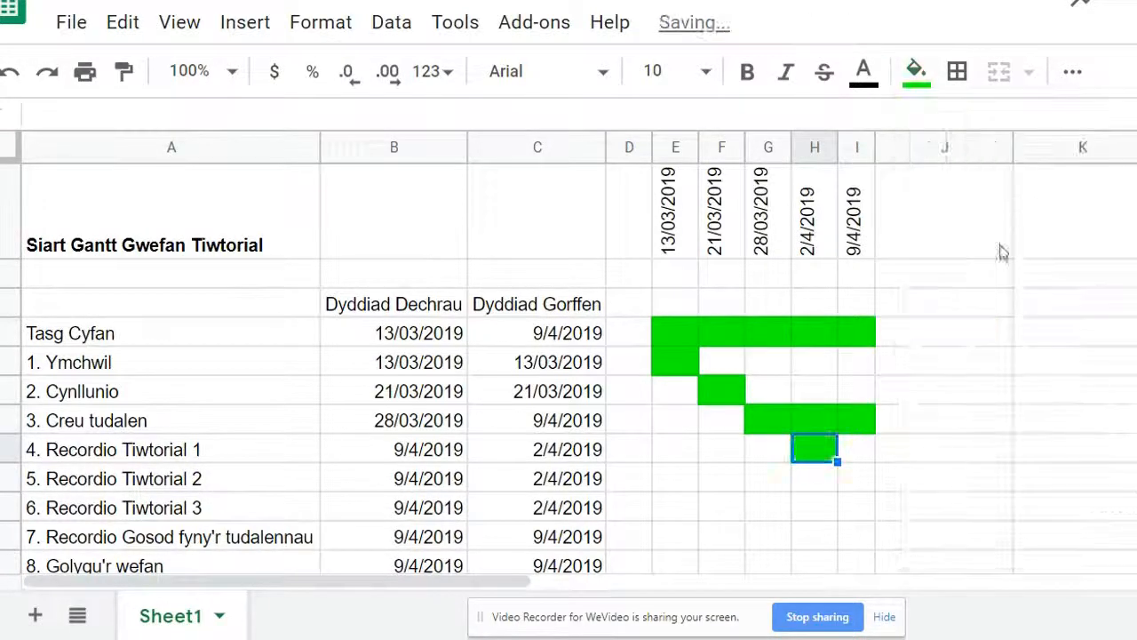
left_click(816, 480)
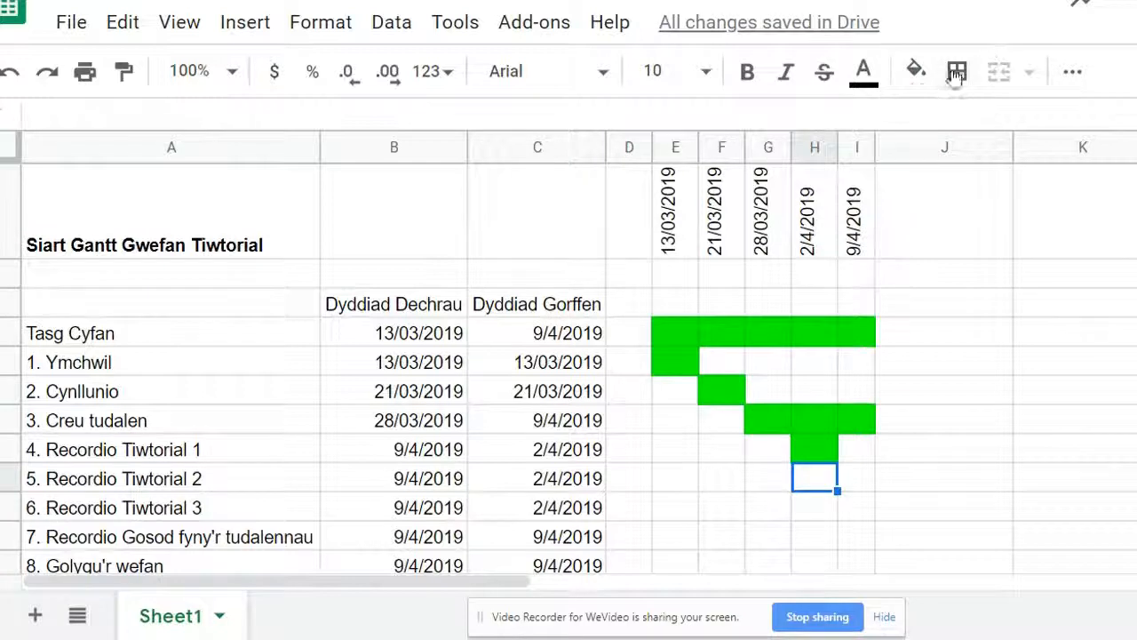
left_click(923, 73)
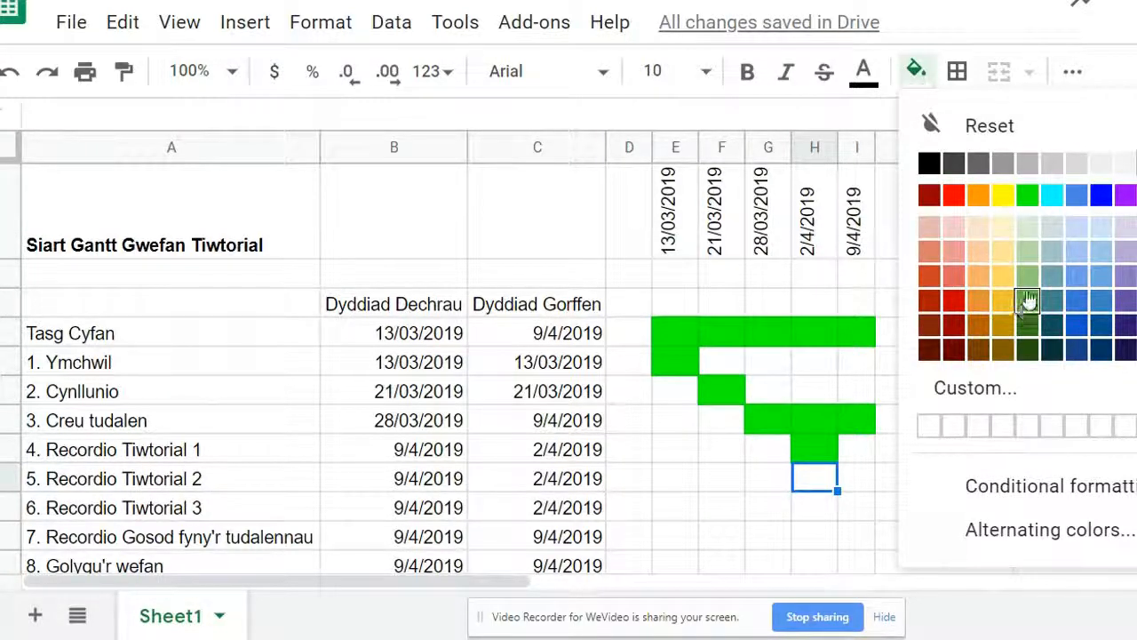
left_click(1027, 193)
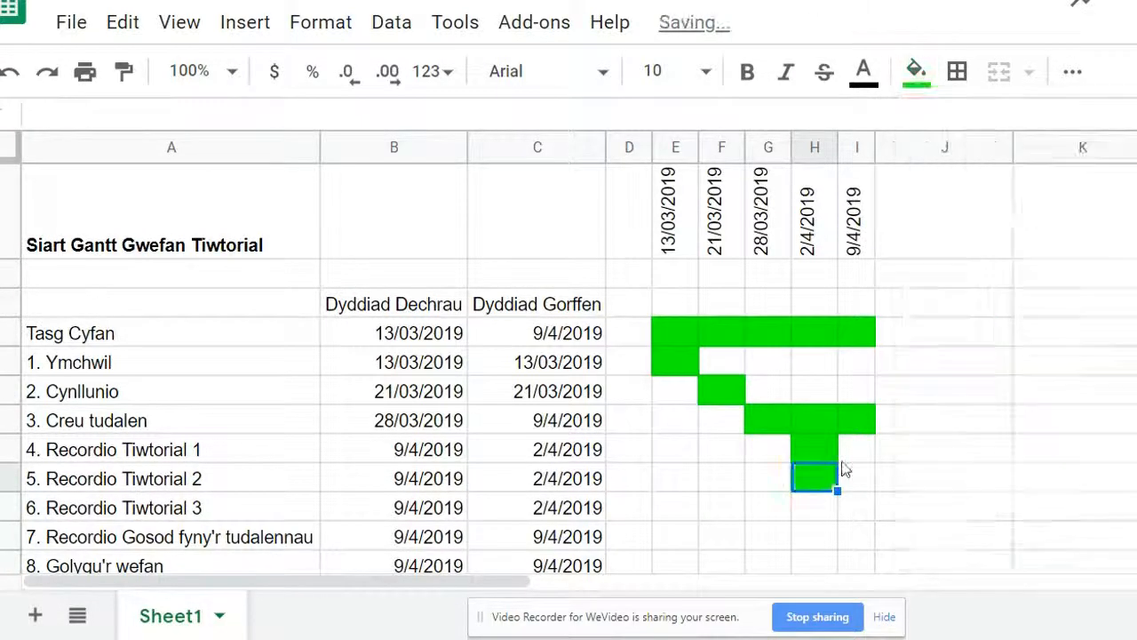
left_click(822, 514)
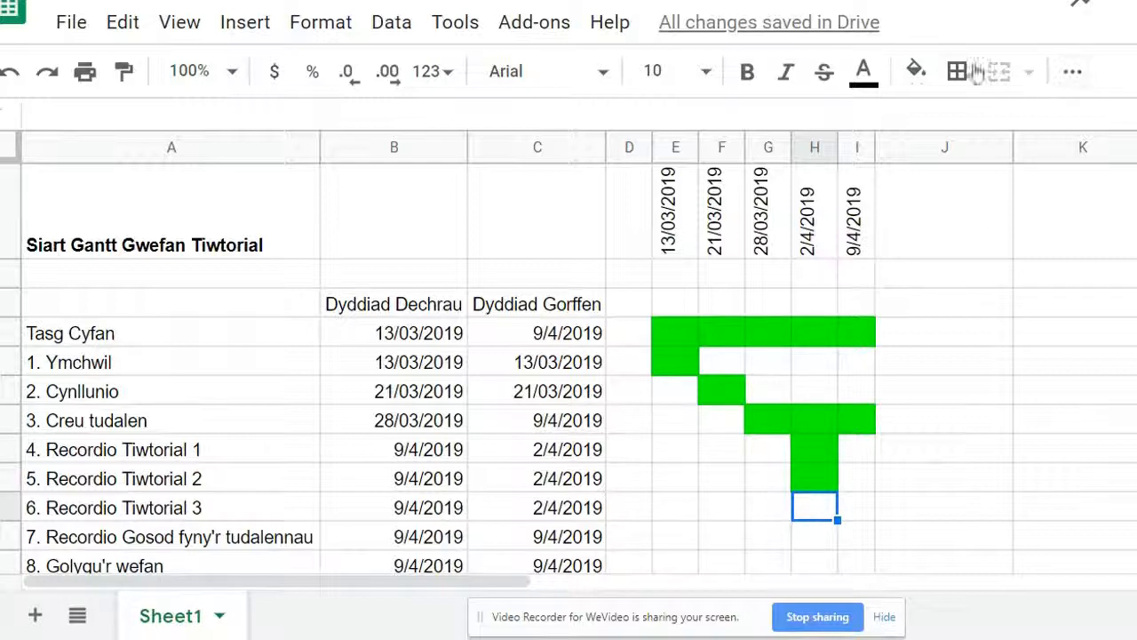
left_click(920, 73)
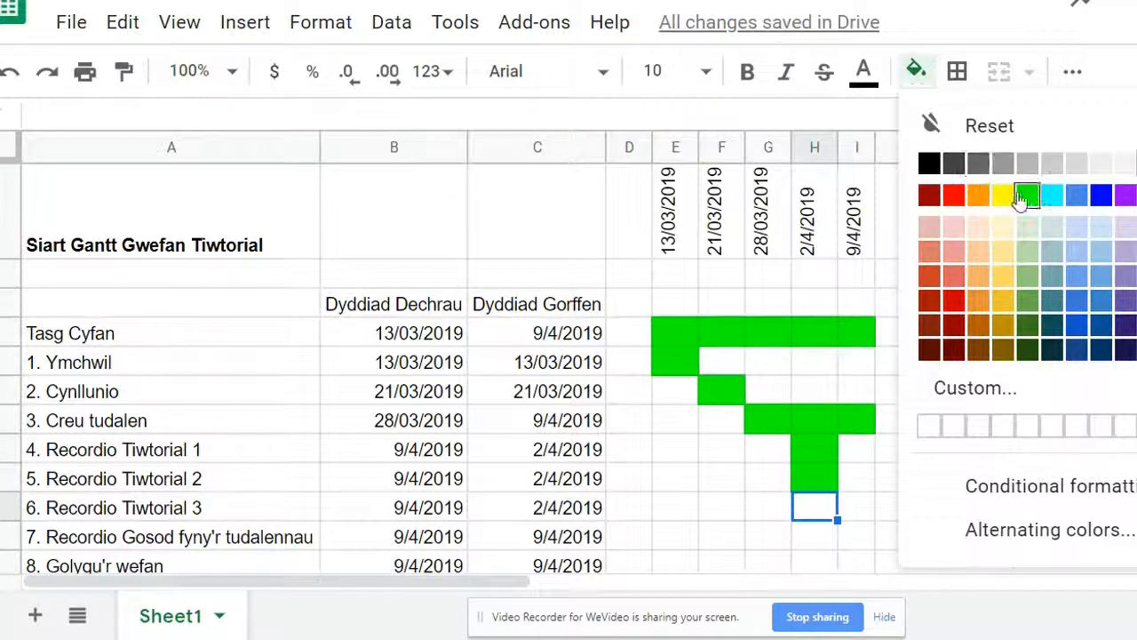
left_click(1028, 195)
Fill cells I11:I13, the 9/4/2019 column of tasks 7 to 9, with the same bright green
scroll(798, 471, "down", 2)
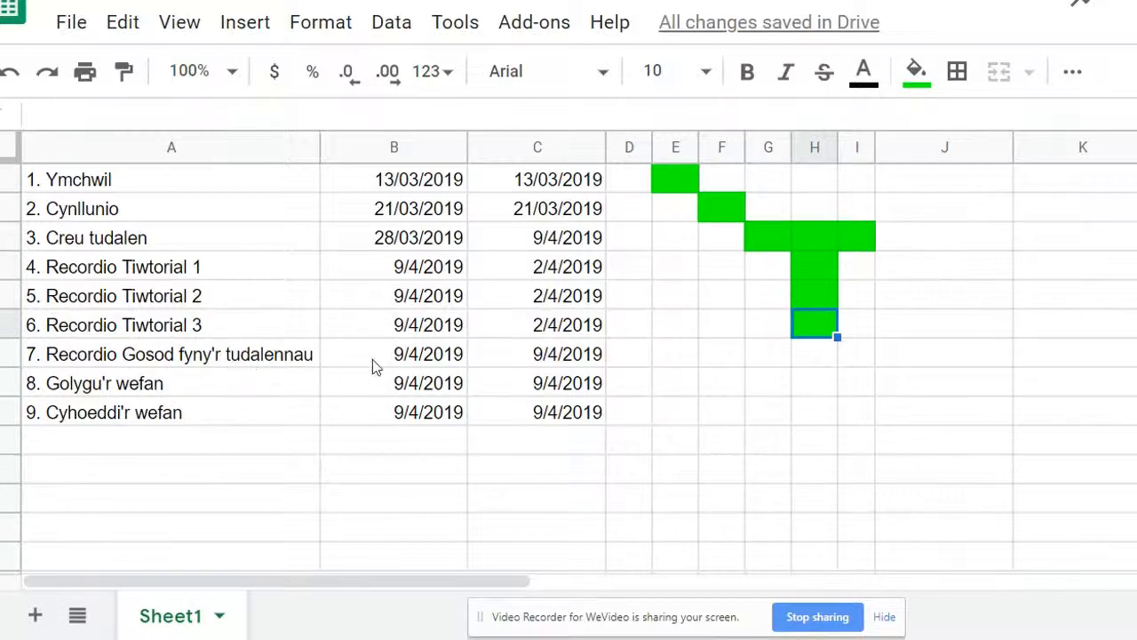
left_click_drag(867, 354, 865, 420)
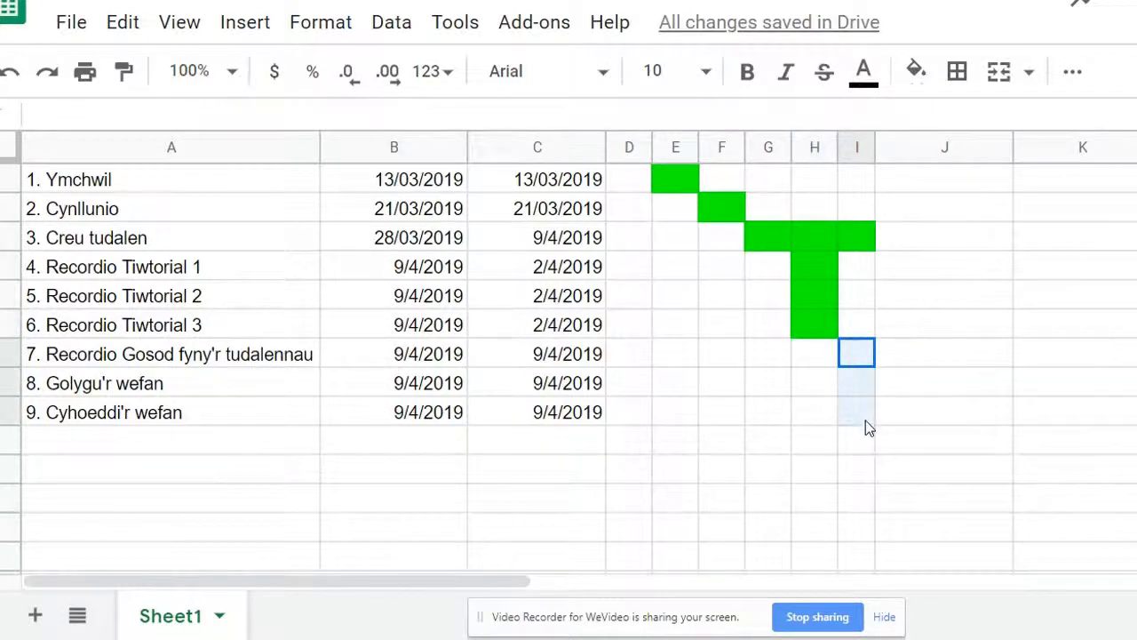
left_click(924, 75)
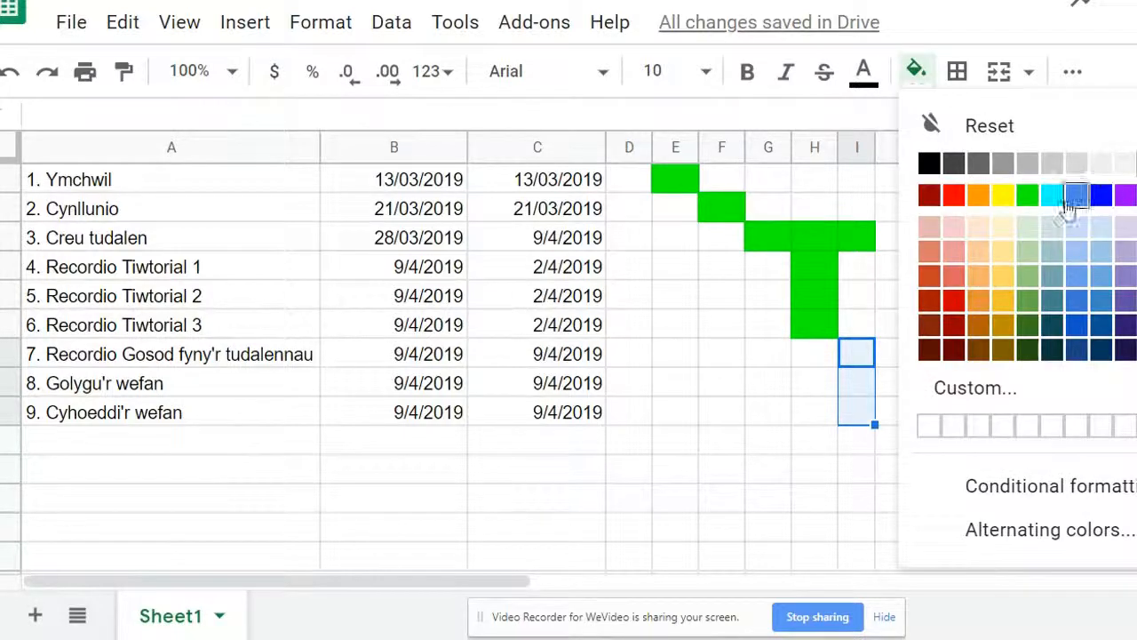
left_click(1028, 193)
left_click(1029, 414)
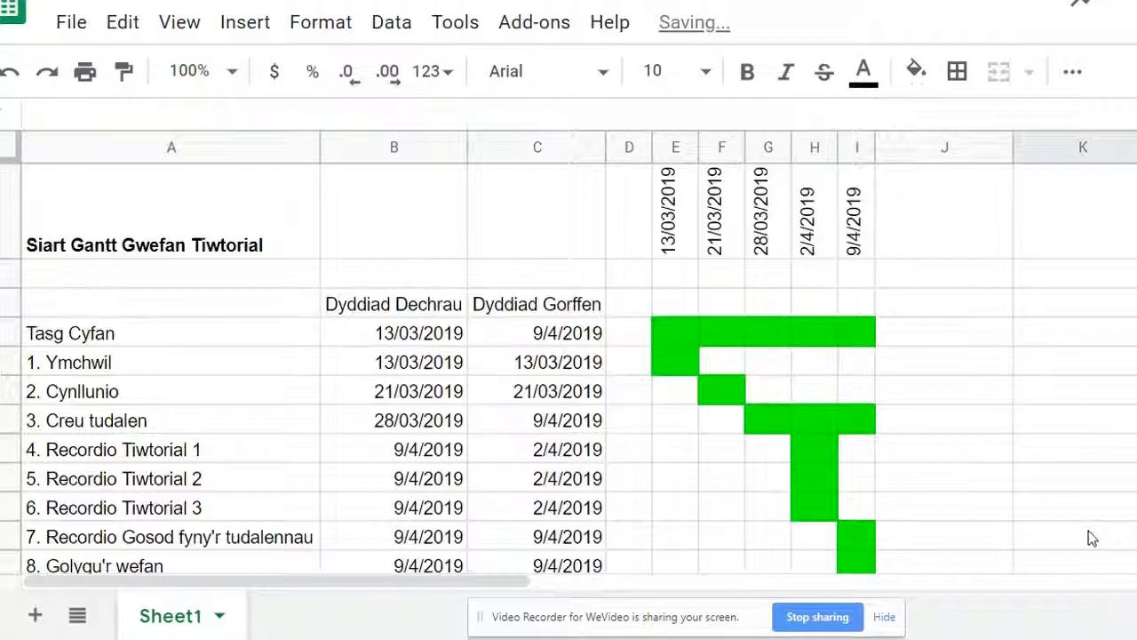
Apply all borders to the chart grid E4:I13, from the Tasg Cyfan row down to 9. Cyhoeddi'r wefan
scroll(1087, 531, "down", 1)
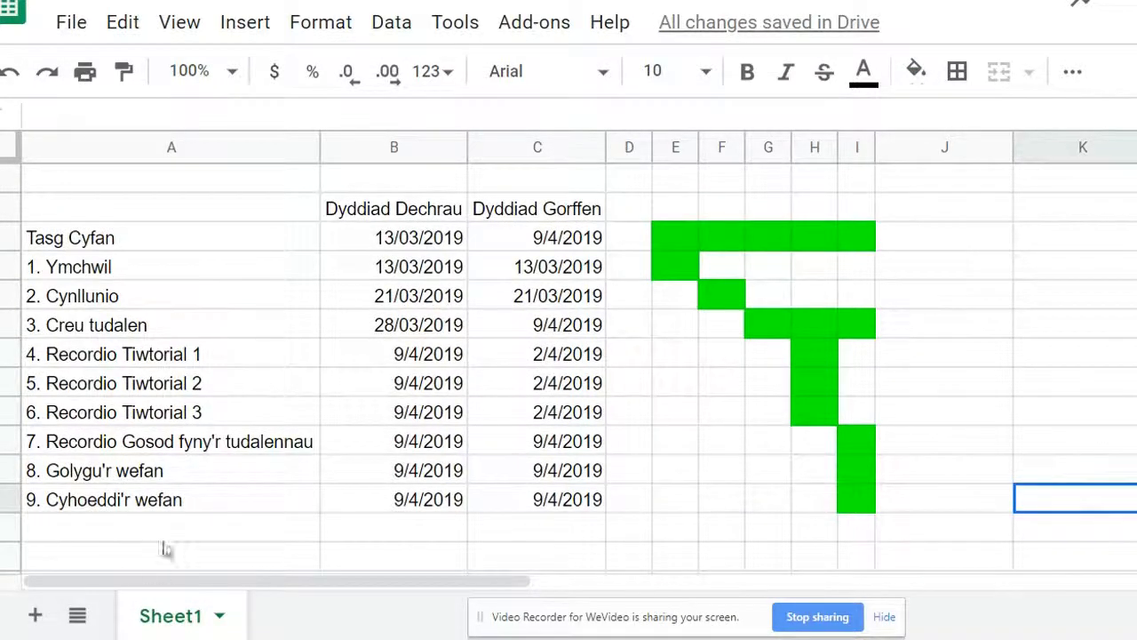
scroll(213, 489, "up", 1)
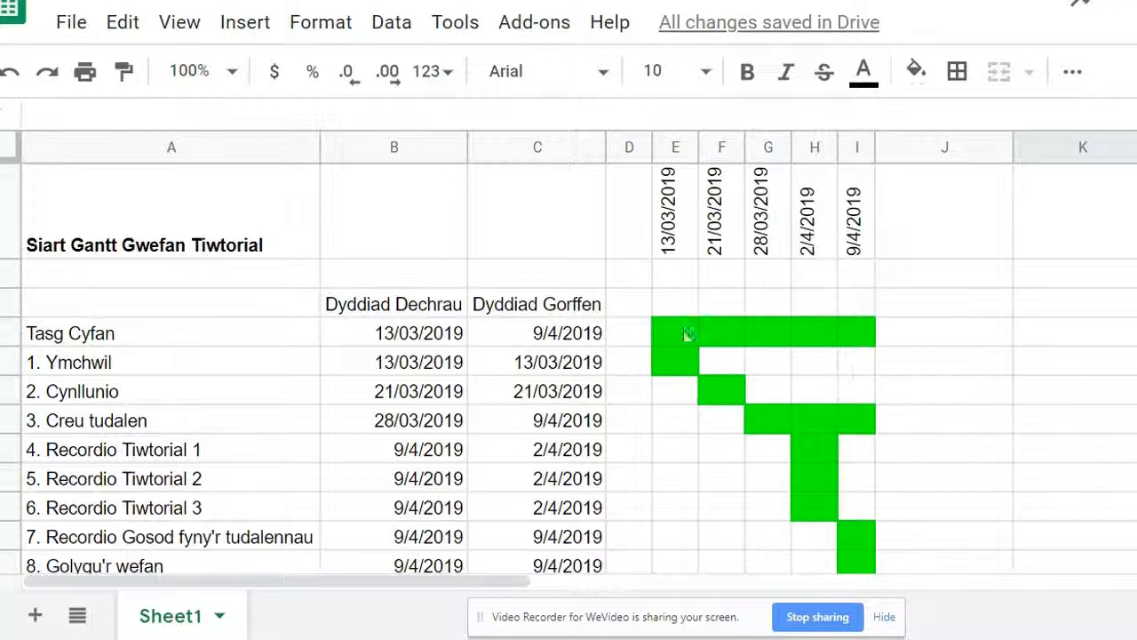
scroll(688, 333, "down", 1)
scroll(831, 394, "up", 1)
left_click_drag(673, 329, 857, 382)
left_click(956, 73)
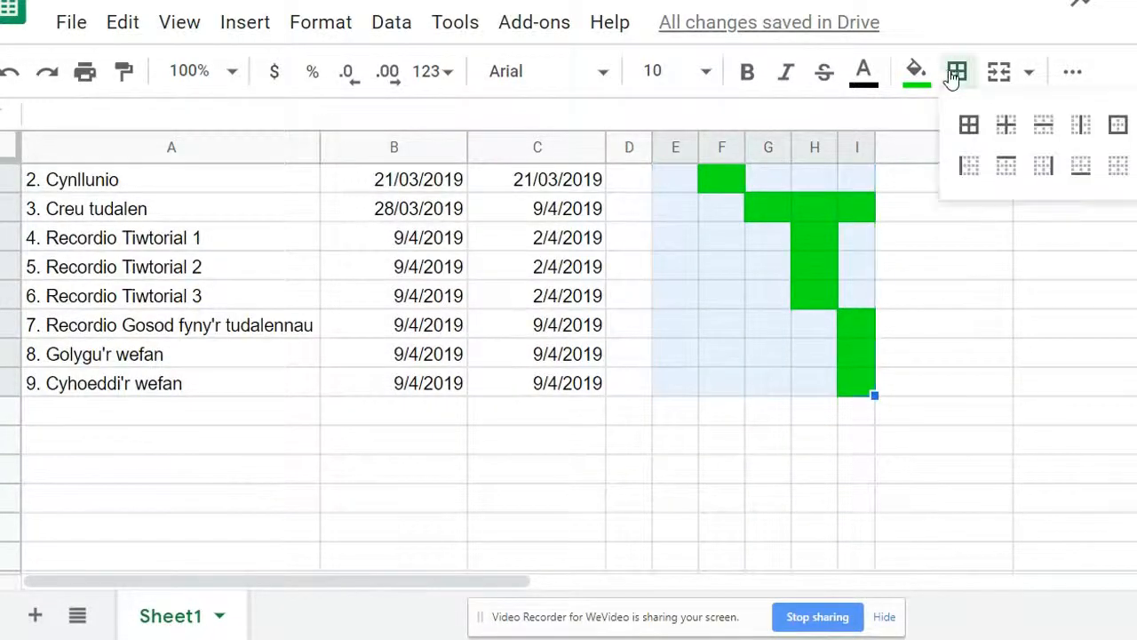
left_click(970, 127)
left_click(983, 364)
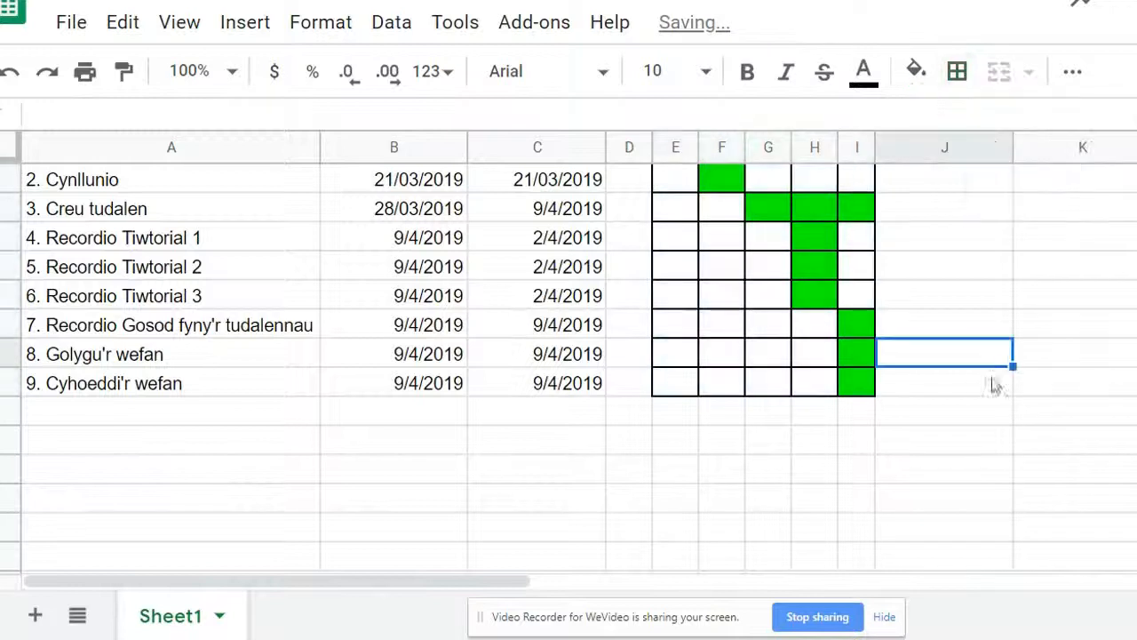
Review the finished Gantt chart, going through the task names in column A and the start and end dates of Tasg Cyfan
scroll(1031, 424, "up", 3)
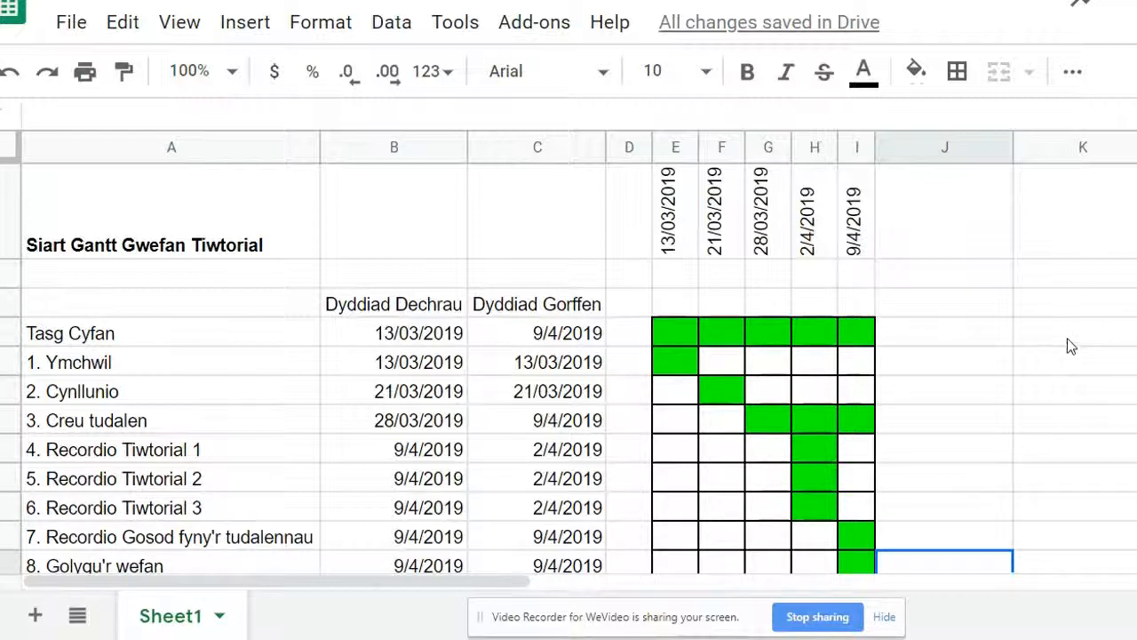
scroll(1069, 337, "down", 1)
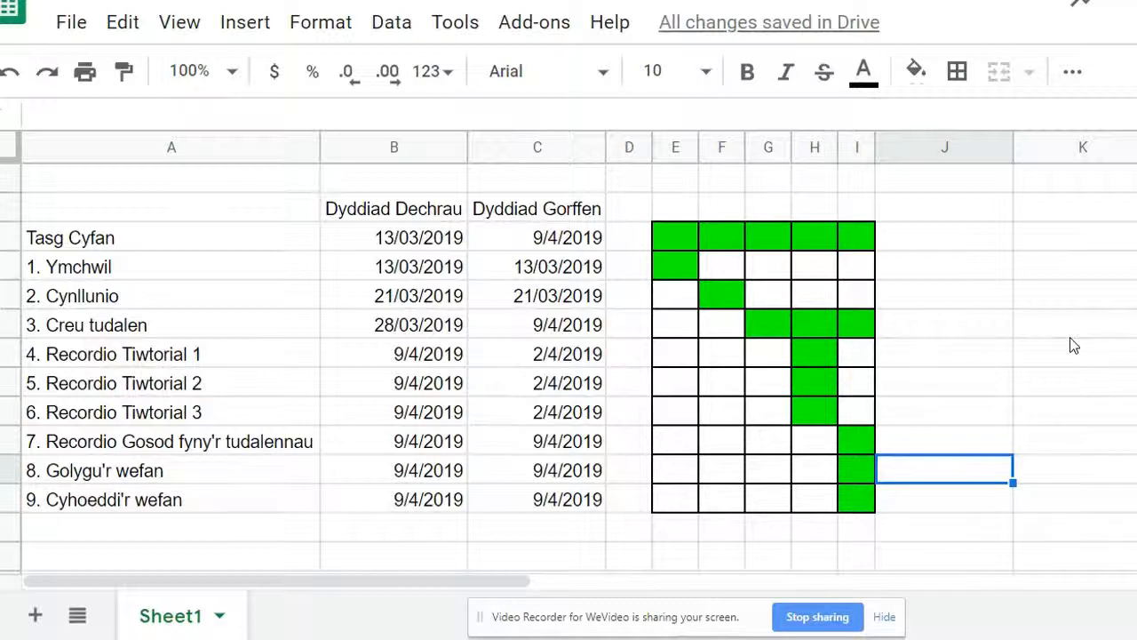
scroll(311, 382, "up", 1)
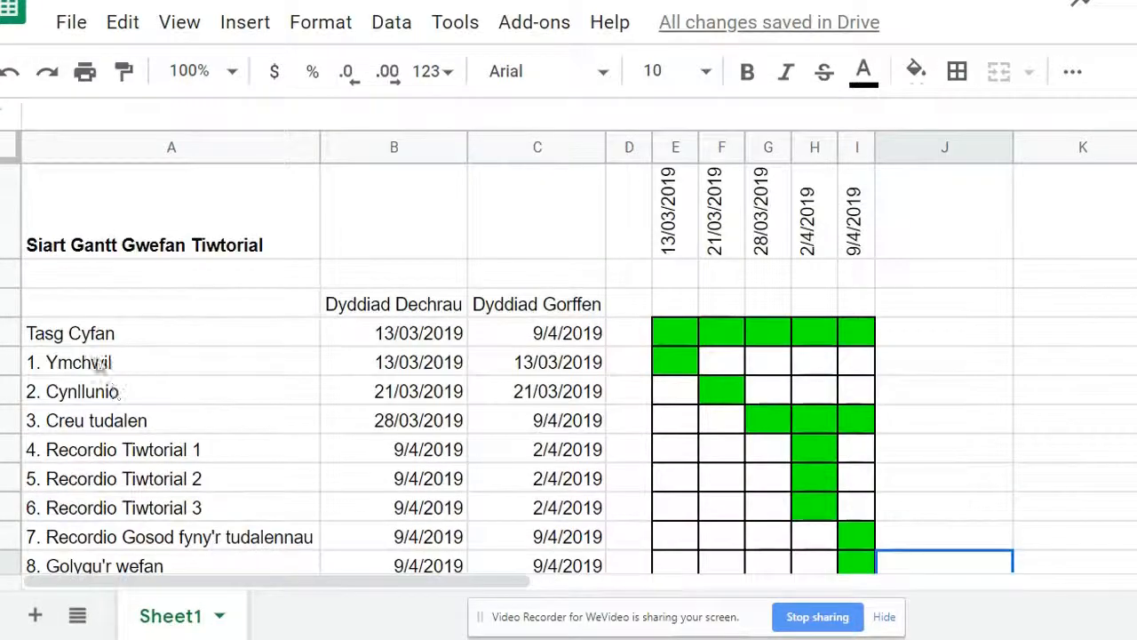
left_click(89, 342)
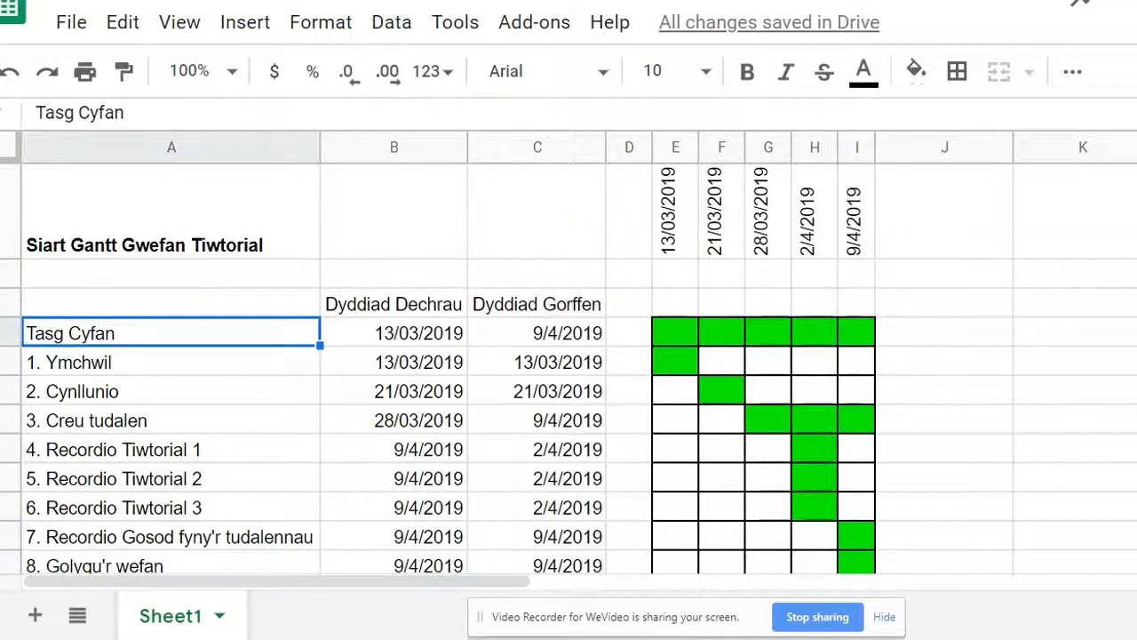
left_click(229, 366)
left_click(231, 395)
left_click(240, 425)
left_click(244, 450)
left_click(252, 480)
left_click(255, 508)
left_click(251, 537)
left_click(236, 569)
scroll(275, 525, "down", 2)
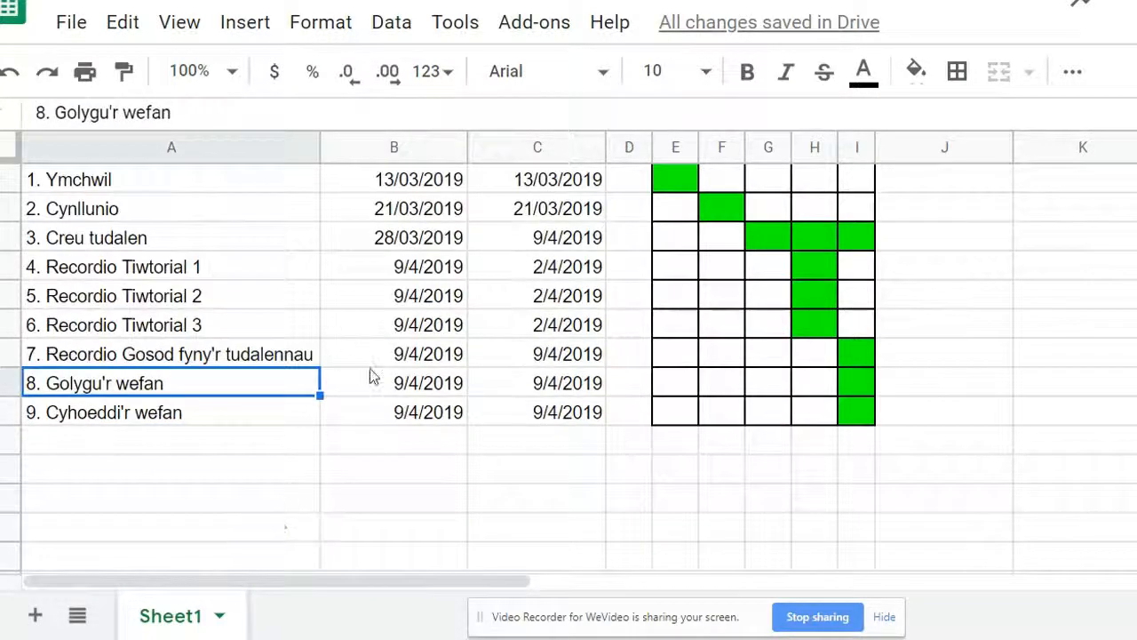
scroll(418, 431, "up", 2)
left_click(404, 341)
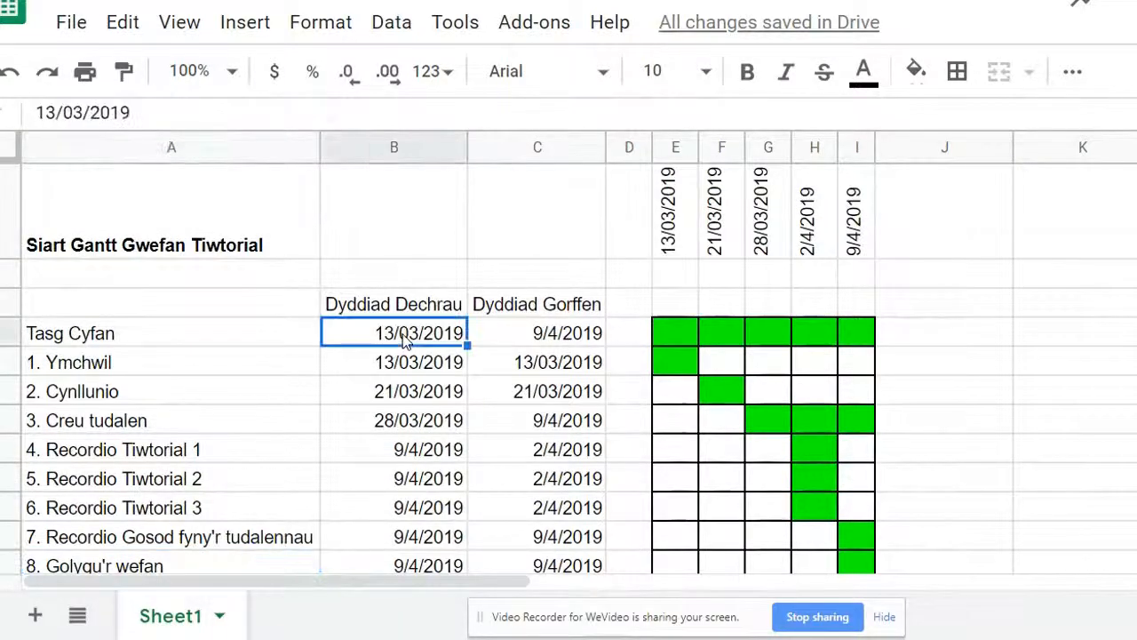
left_click(575, 344)
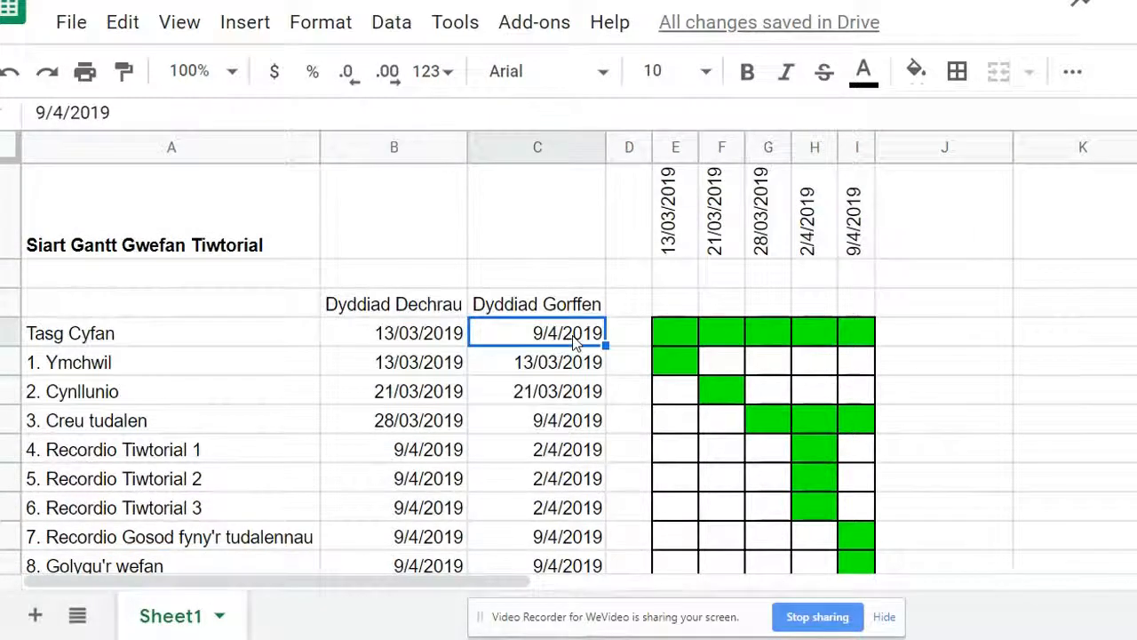